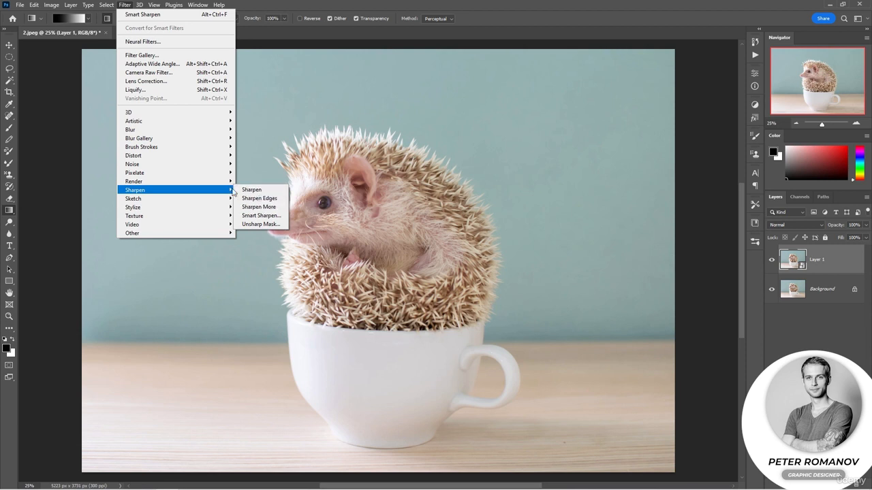
Step: Open the Unsharp Mask filter on the hedgehog's Layer 1 and move its preview onto the spines
left_click(260, 224)
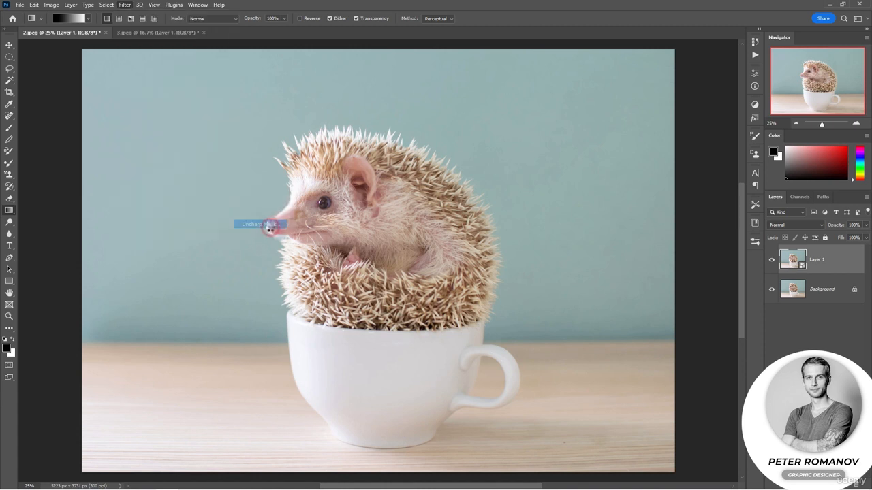
left_click_drag(549, 147, 553, 194)
left_click_drag(557, 136, 581, 199)
left_click_drag(577, 138, 584, 177)
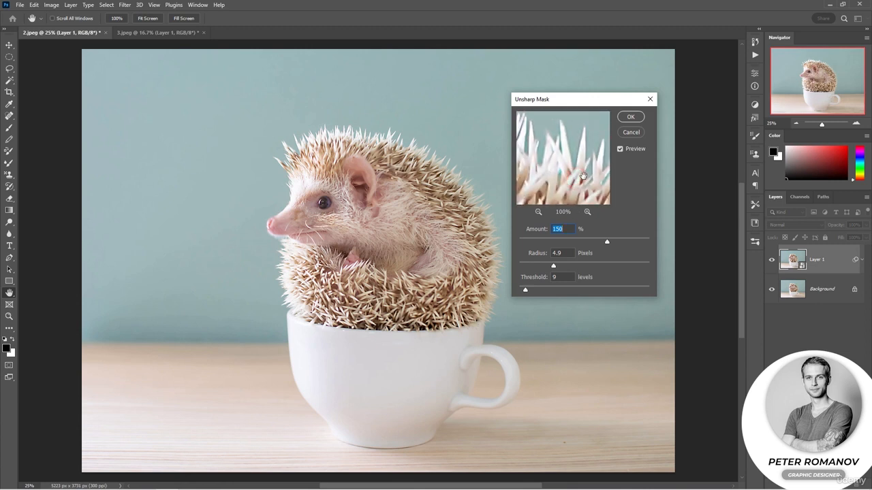
Step: Drop Amount, Radius and Threshold to their minimums of 1%, 0.1 pixels and 0 levels
left_click_drag(609, 242, 499, 240)
left_click_drag(545, 262, 510, 290)
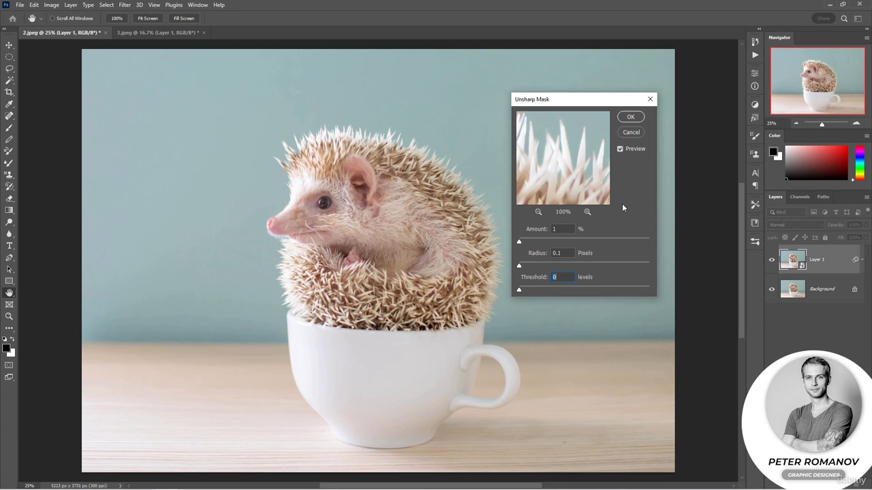
Step: Raise Amount to 500% and Radius to about 2.8 pixels to exaggerate the sharpening
left_click_drag(520, 242, 648, 243)
left_click_drag(519, 266, 522, 267)
left_click_drag(586, 149, 535, 173)
left_click(587, 212)
left_click_drag(579, 181, 545, 175)
left_click(538, 212)
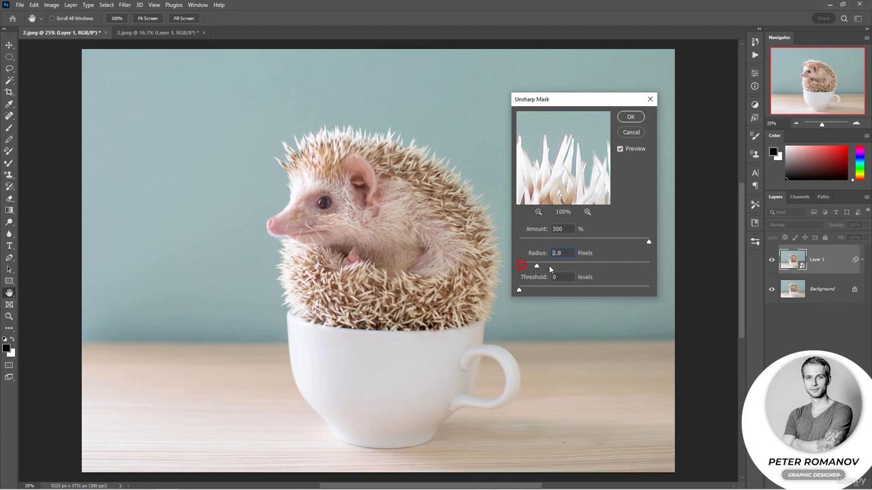
Step: Push Radius to 1000 pixels, then bring it back down to about 4.3 pixels
left_click_drag(521, 267, 651, 264)
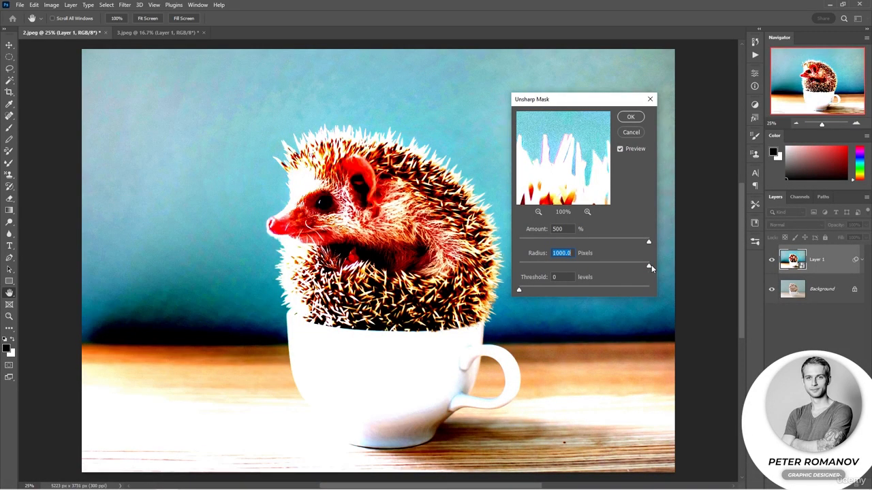
left_click_drag(651, 265, 580, 270)
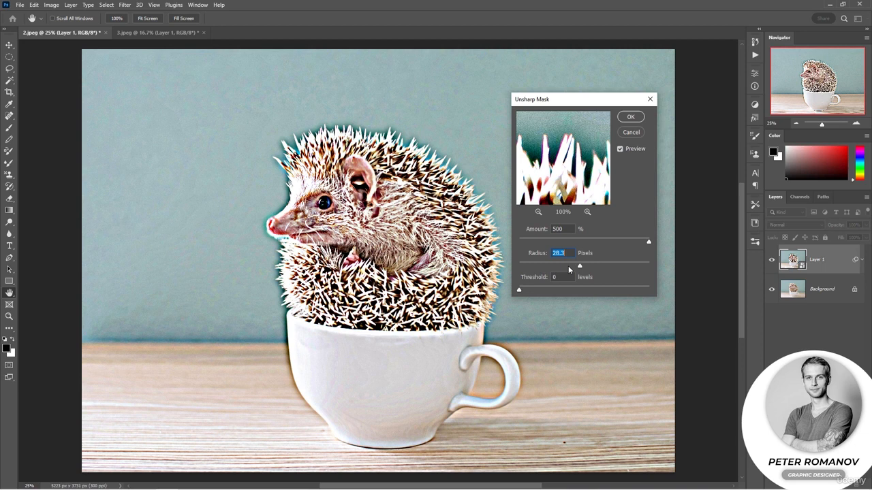
left_click_drag(580, 265, 549, 265)
Step: Lower Amount to 148% and Radius to about 1.9 pixels
left_click_drag(648, 241, 607, 244)
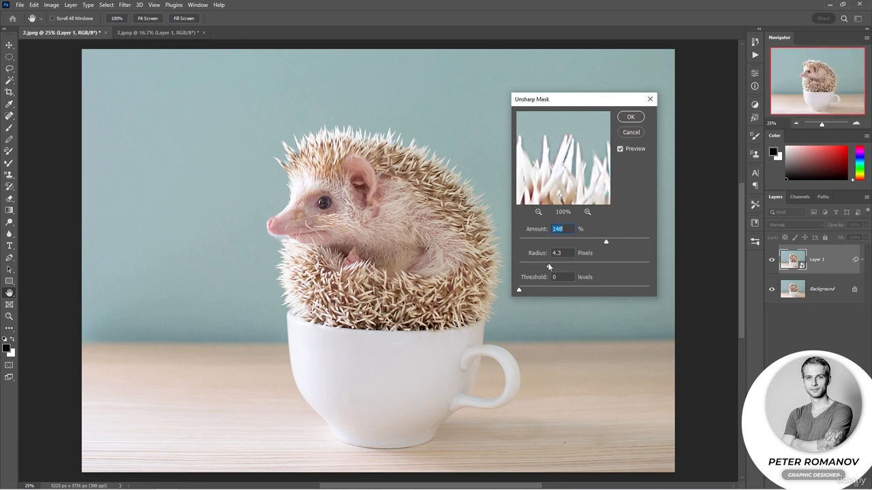
left_click_drag(574, 159, 579, 175)
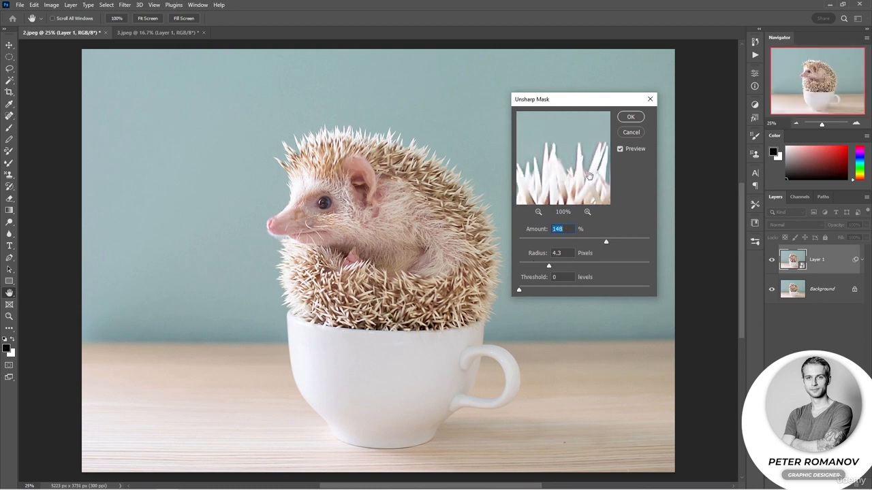
left_click_drag(547, 266, 532, 267)
left_click_drag(596, 180, 573, 175)
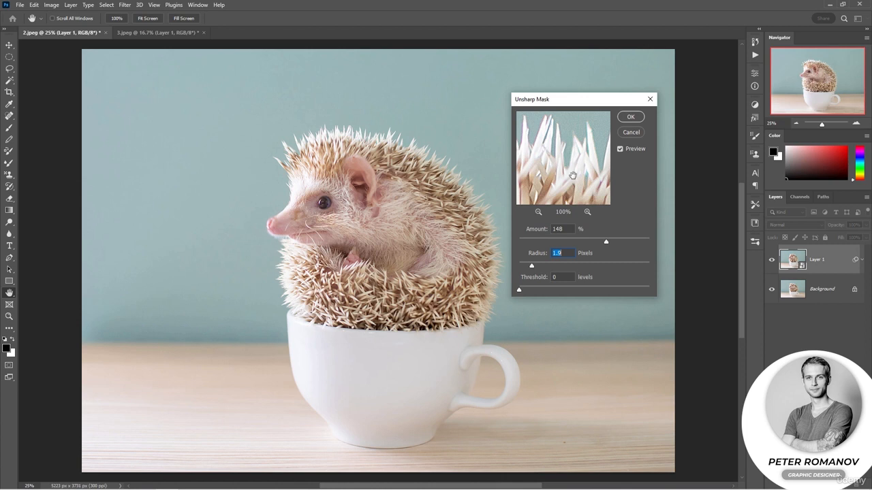
left_click_drag(568, 133, 568, 165)
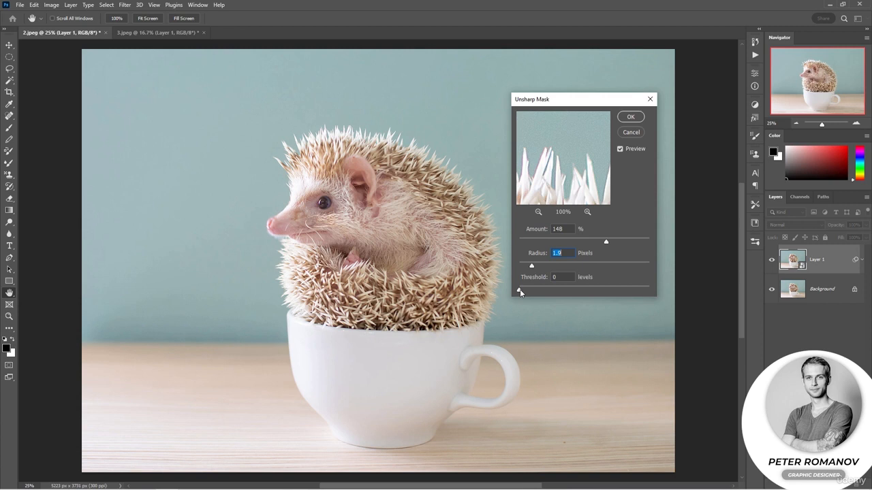
Step: Set Threshold to 20 levels and Radius to about 3.6 pixels
left_click_drag(520, 289, 533, 292)
left_click_drag(532, 266, 545, 268)
left_click(584, 186)
left_click_drag(551, 194, 553, 158)
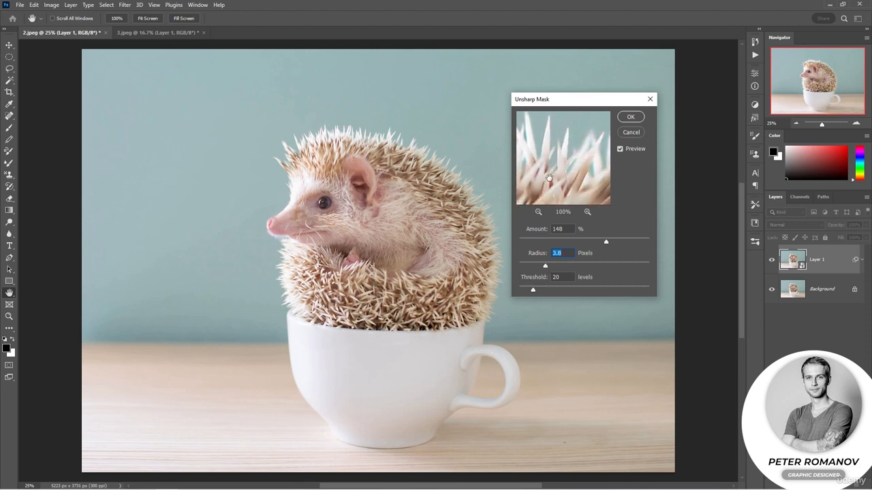
left_click_drag(546, 266, 543, 266)
left_click_drag(543, 189, 575, 179)
Step: Compare the result with Preview off and on, then apply the Unsharp Mask
left_click(621, 149)
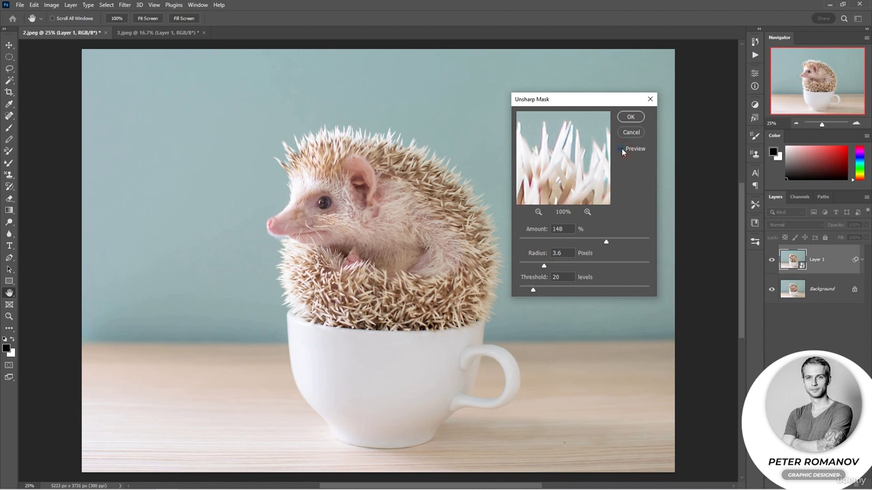
left_click(621, 149)
left_click_drag(545, 265, 541, 265)
left_click(630, 117)
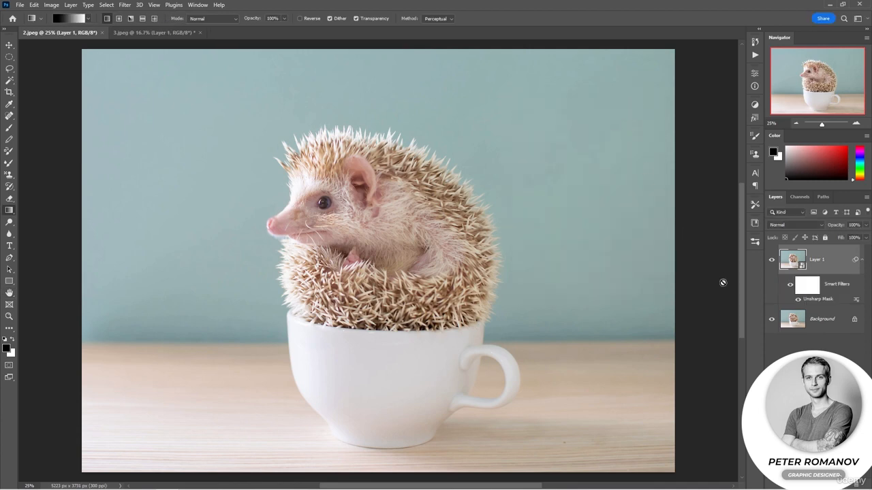
Step: Toggle the Unsharp Mask smart filter off and back on to compare before and after
left_click(789, 286)
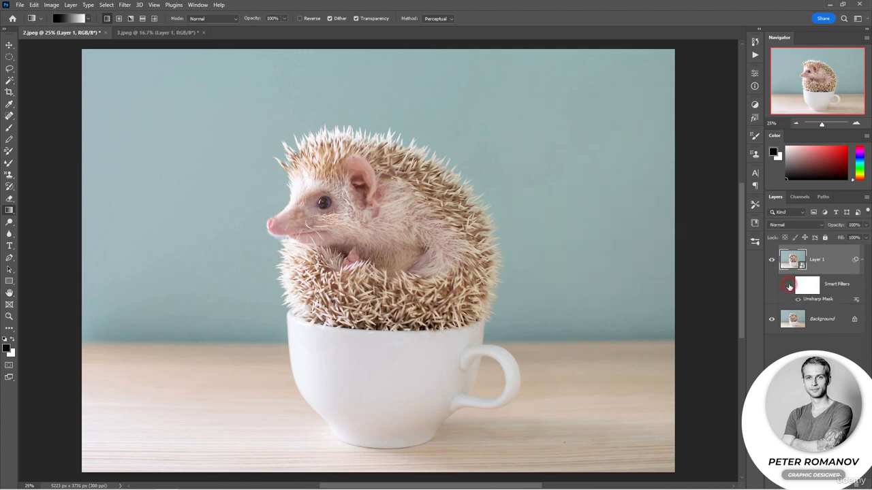
left_click(789, 286)
Step: Switch to 3.jpeg, open Smart Sharpen on Layer 1, and center its preview on the snowboarder's face
left_click(173, 36)
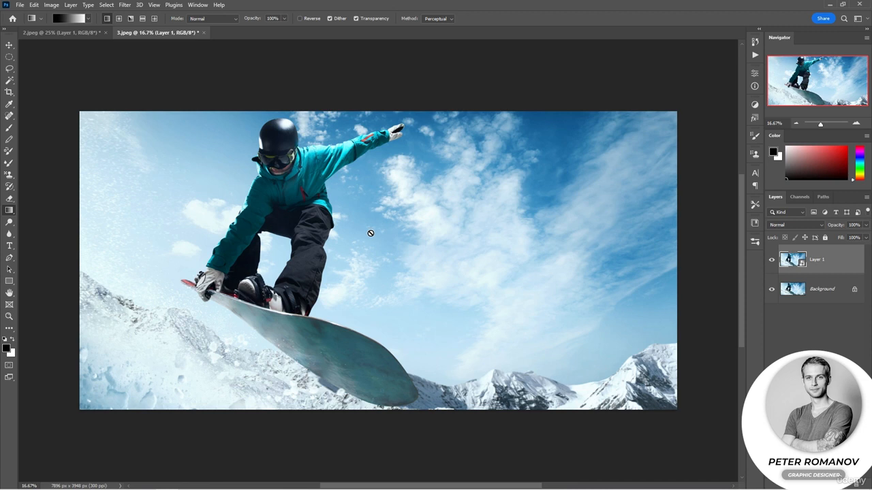
left_click(124, 5)
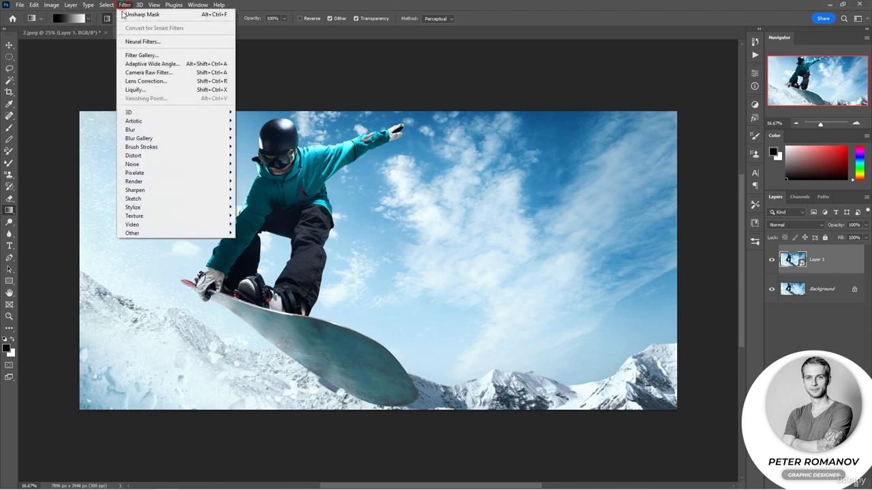
mouse_move(218, 191)
left_click(251, 215)
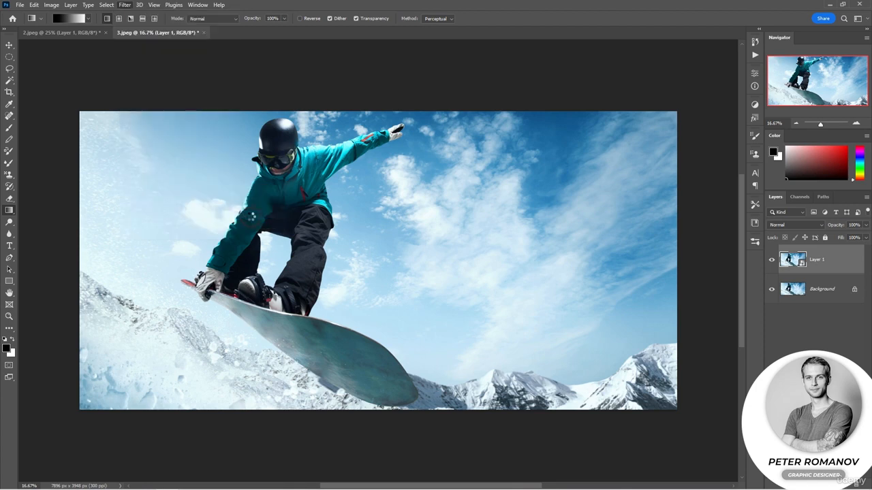
left_click_drag(506, 267, 462, 249)
left_click(278, 165)
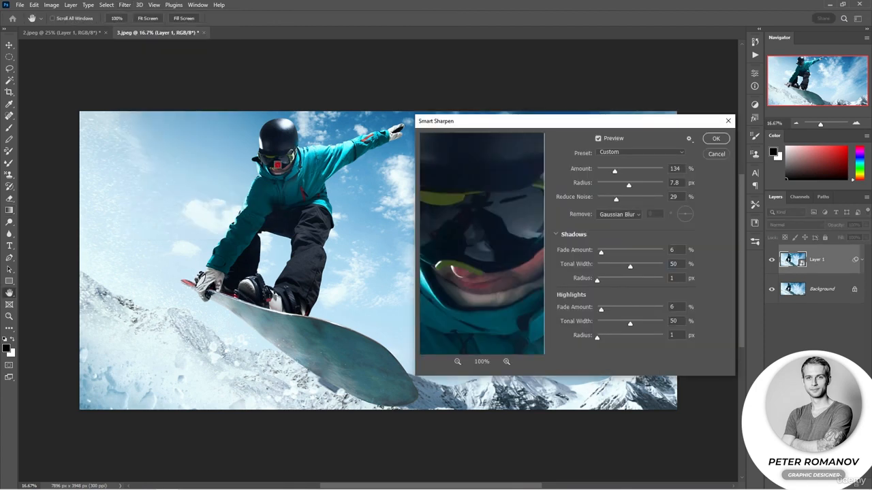
Step: Set Reduce Noise to 0% while inspecting the goggles at 50% preview
left_click(457, 361)
left_click(457, 362)
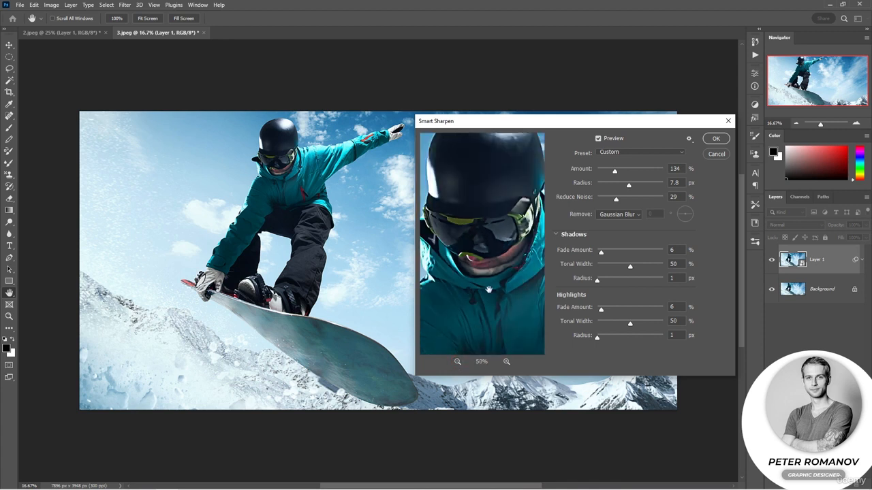
left_click_drag(483, 266, 501, 273)
left_click_drag(501, 273, 484, 266)
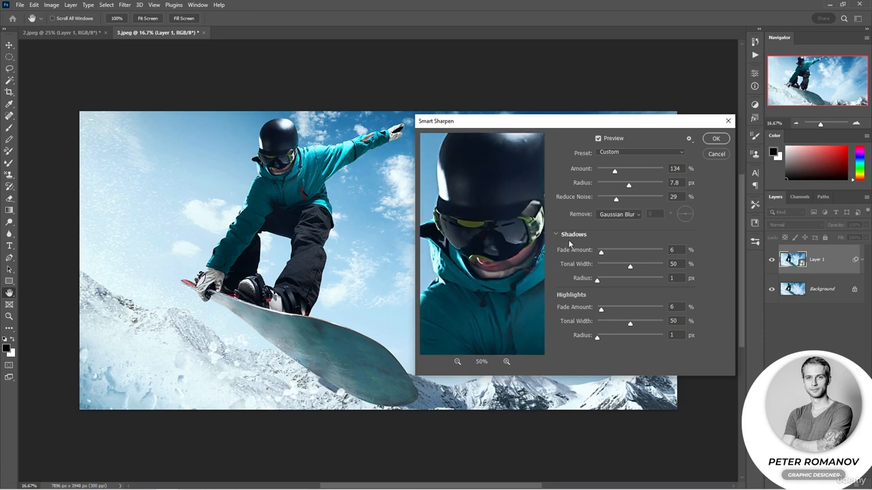
left_click(498, 250)
left_click_drag(616, 199, 585, 198)
Step: Raise Amount to 203% and Reduce Noise to 46%
left_click(506, 361)
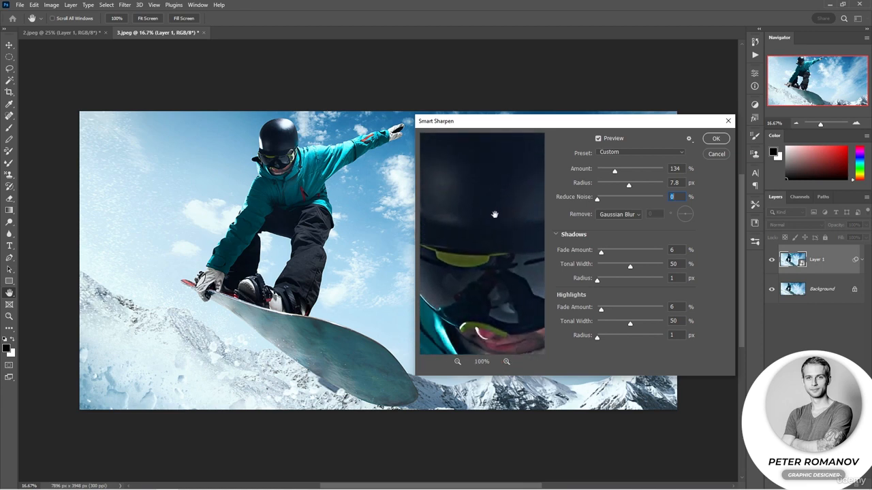
left_click_drag(619, 172, 624, 173)
left_click_drag(598, 201, 628, 200)
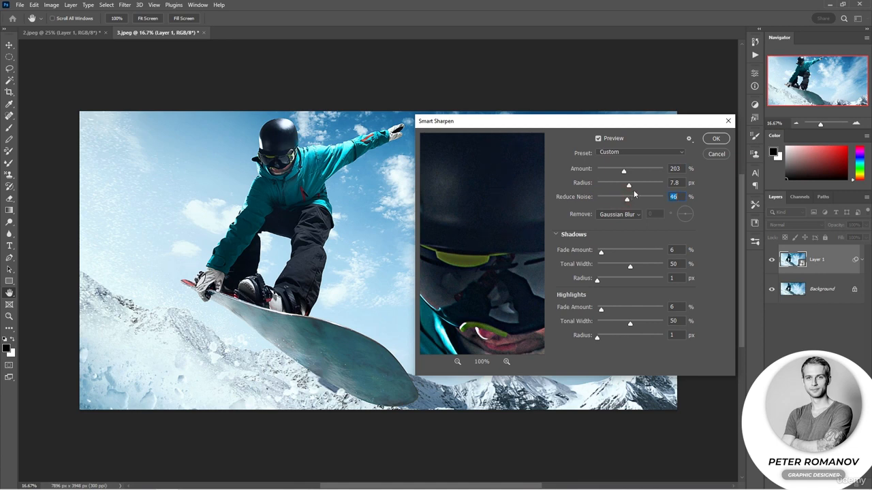
Step: Set Amount to 121% and Reduce Noise to 33%
left_click(458, 362)
left_click_drag(626, 170, 613, 170)
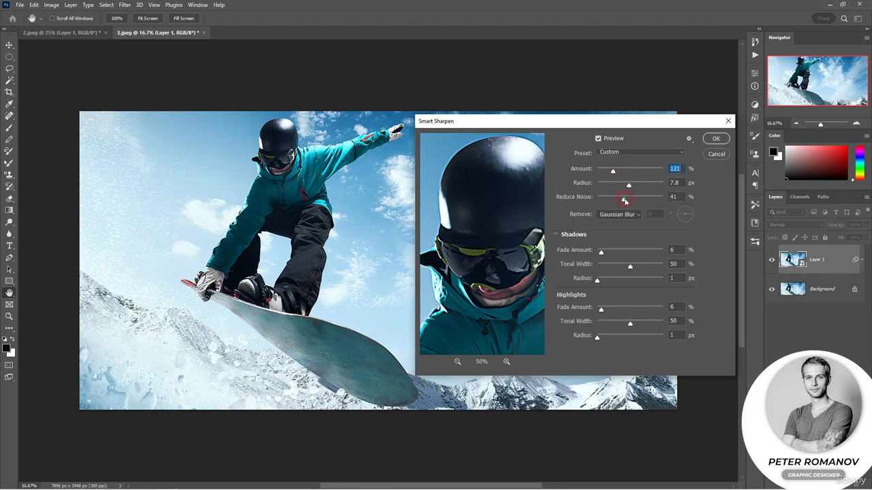
left_click_drag(626, 201, 619, 199)
Step: Try the Shadows Fade Amount at 99% and back at 6%, and set Highlights Fade Amount to 7%
left_click_drag(603, 254, 664, 257)
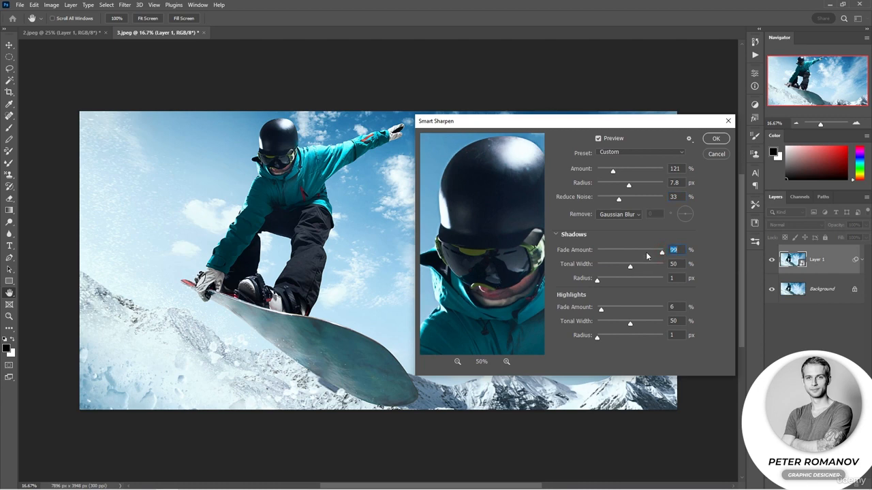
left_click_drag(661, 254, 601, 254)
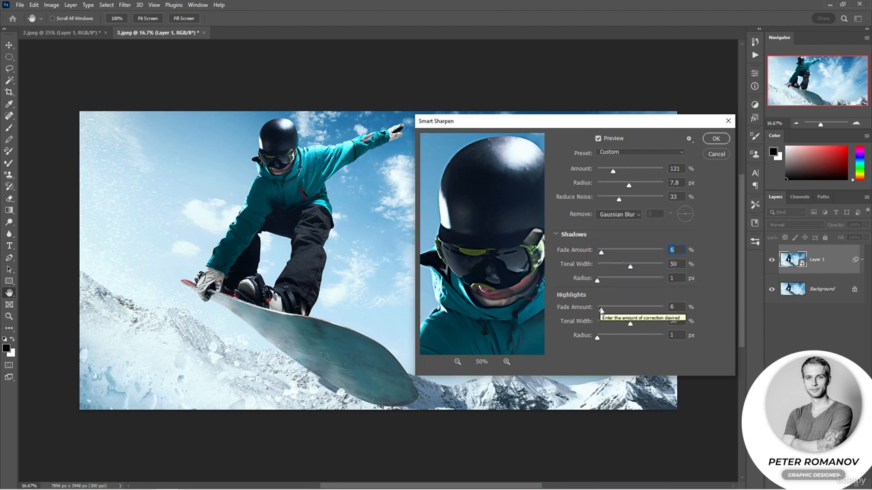
mouse_move(602, 311)
left_mouse_down()
mouse_move(699, 314)
mouse_move(553, 312)
mouse_move(673, 315)
mouse_move(603, 313)
left_mouse_up()
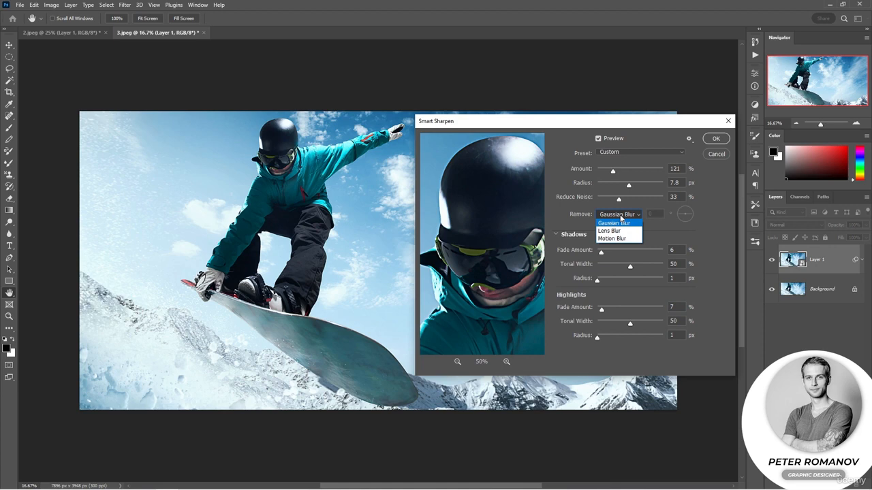
Step: Try Lens Blur and Motion Blur as the Remove mode, keep Gaussian Blur, and apply Smart Sharpen
left_click(622, 233)
left_click(624, 215)
left_click(625, 232)
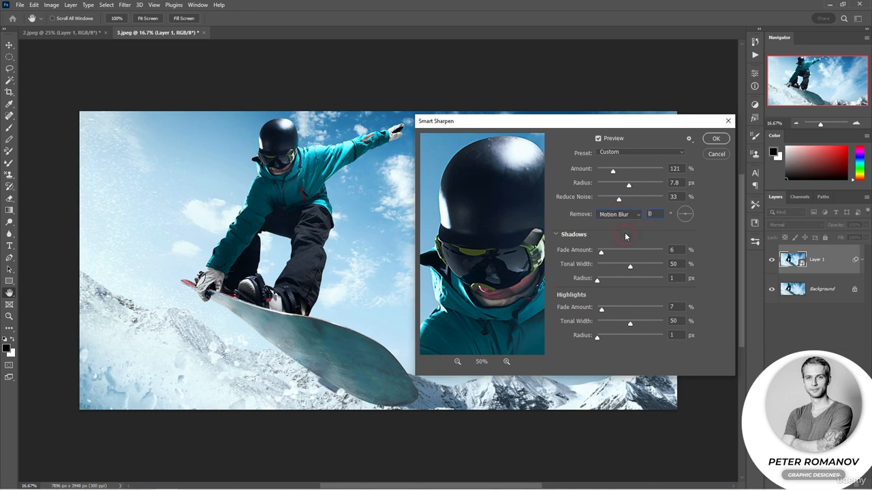
left_click(623, 215)
left_click(620, 218)
left_click(506, 224)
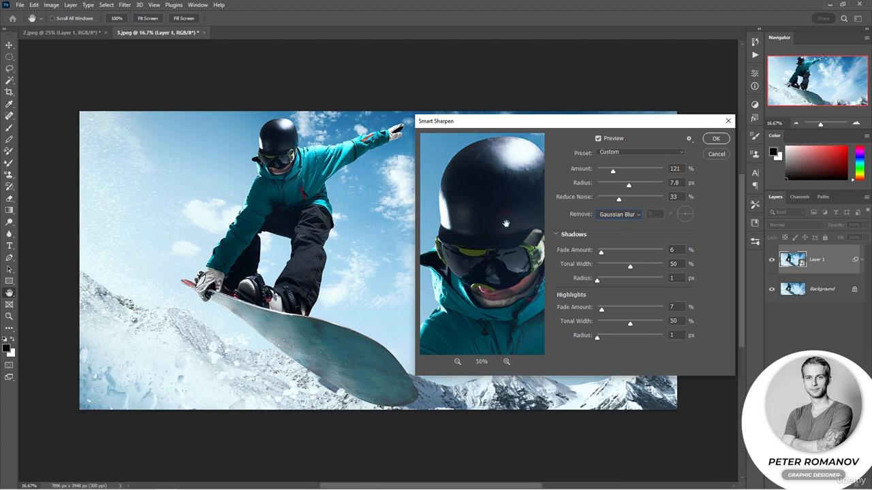
left_click(712, 141)
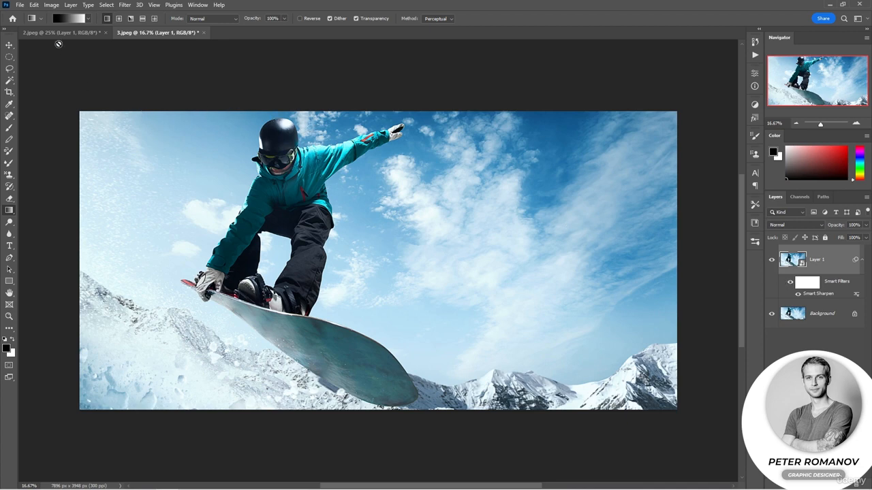
left_click(59, 32)
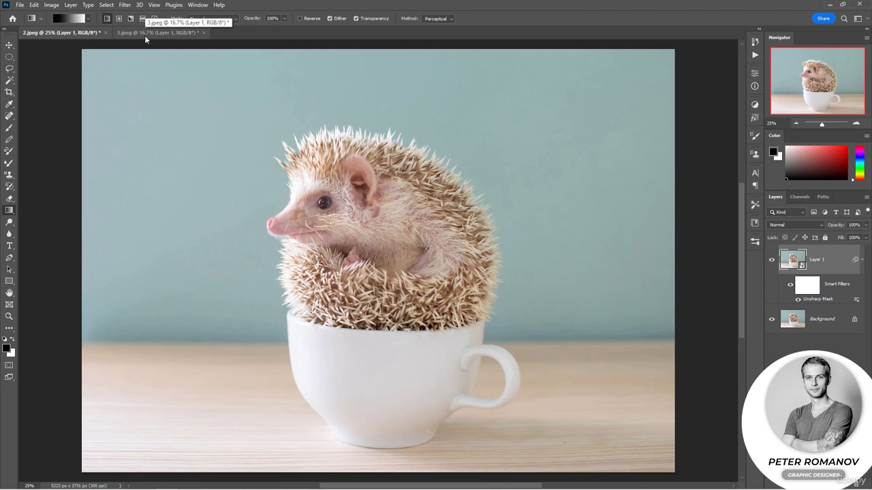
left_click(145, 34)
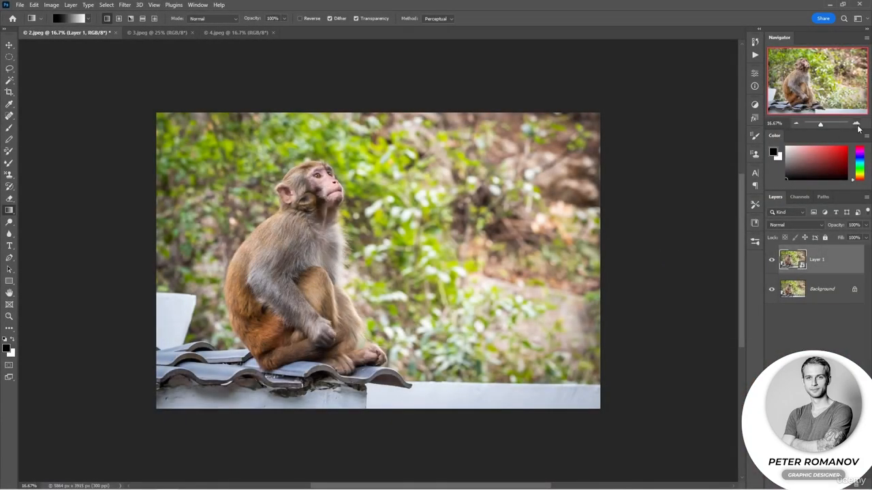
left_click(857, 125)
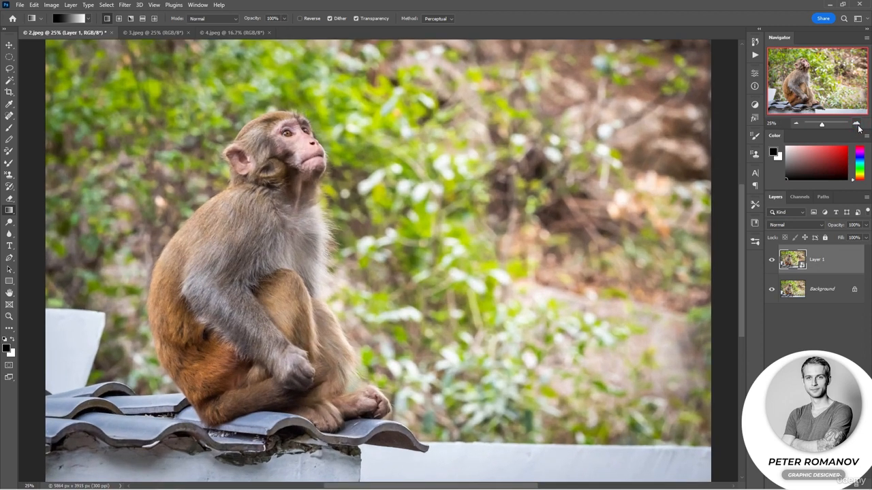
left_click(796, 126)
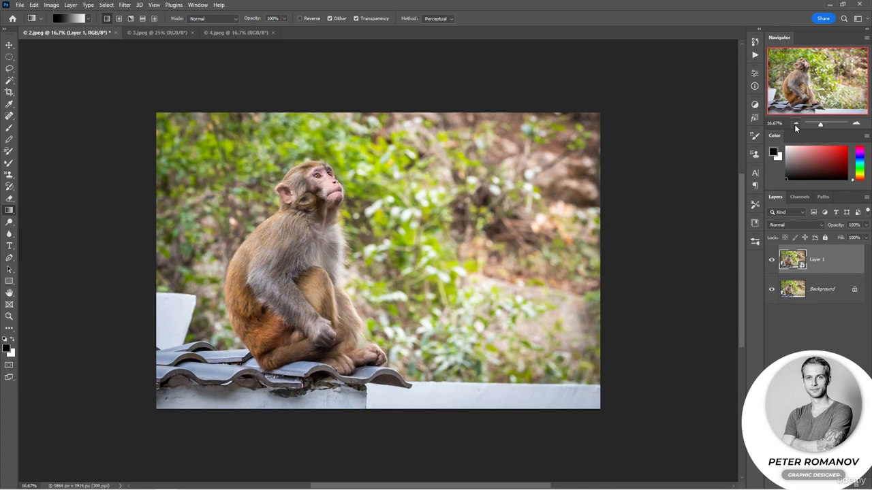
Step: Open Smart Sharpen on the monkey photo's smart object layer in 2.jpeg
left_click(125, 5)
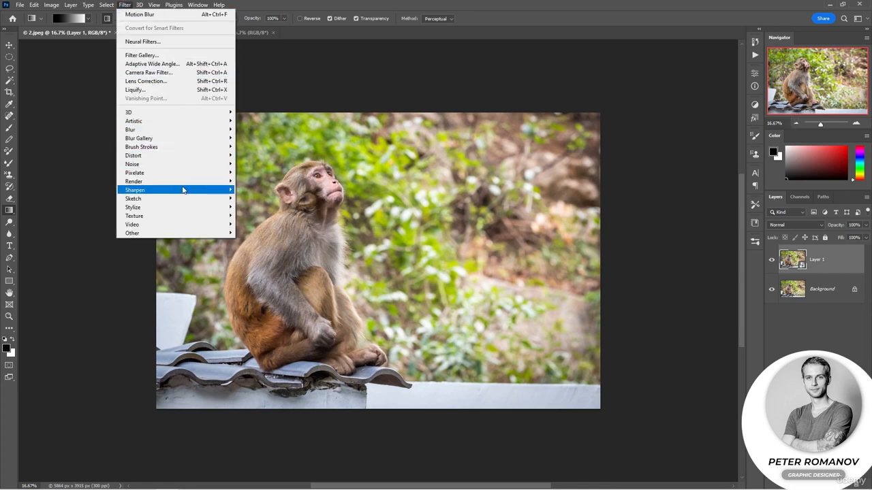
mouse_move(187, 190)
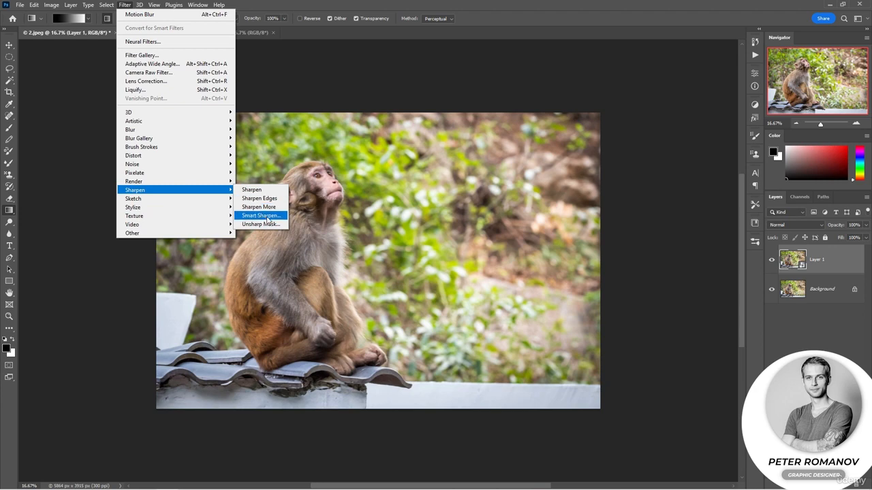
left_click(261, 216)
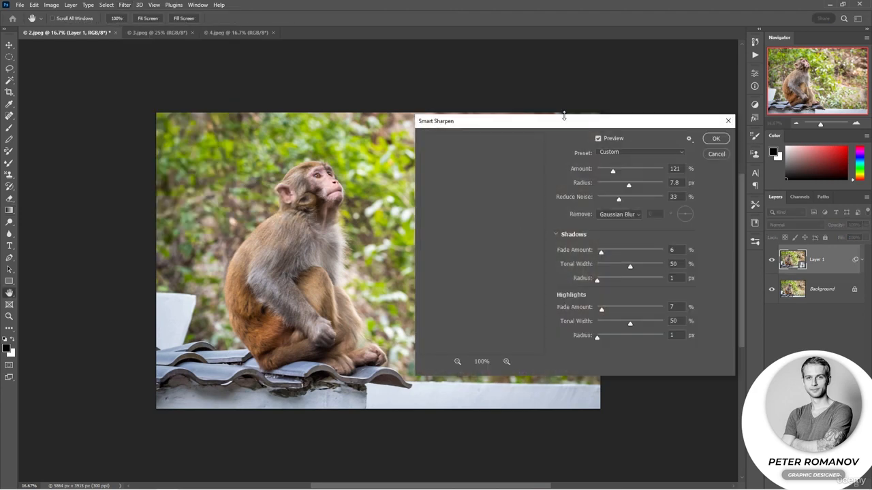
left_click_drag(562, 120, 621, 101)
left_click_drag(566, 232, 520, 200)
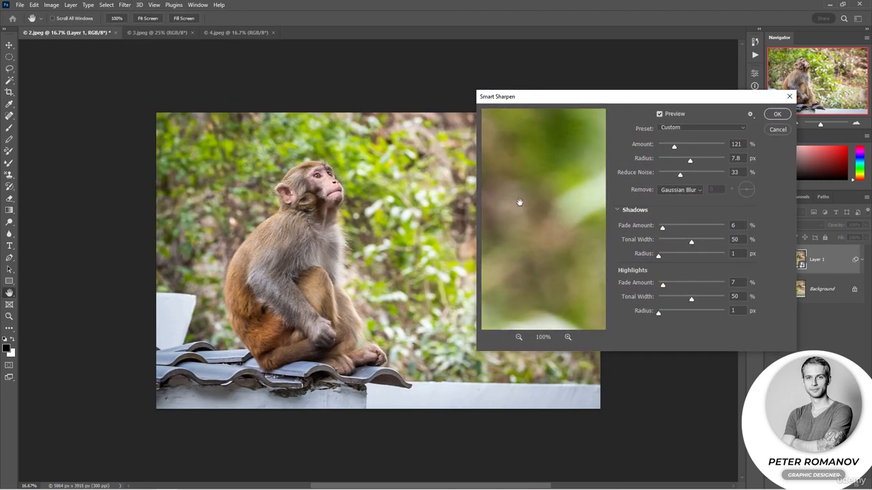
Step: Zoom and pan the Smart Sharpen preview to inspect the monkey's fur detail
left_click(519, 338)
left_click(519, 338)
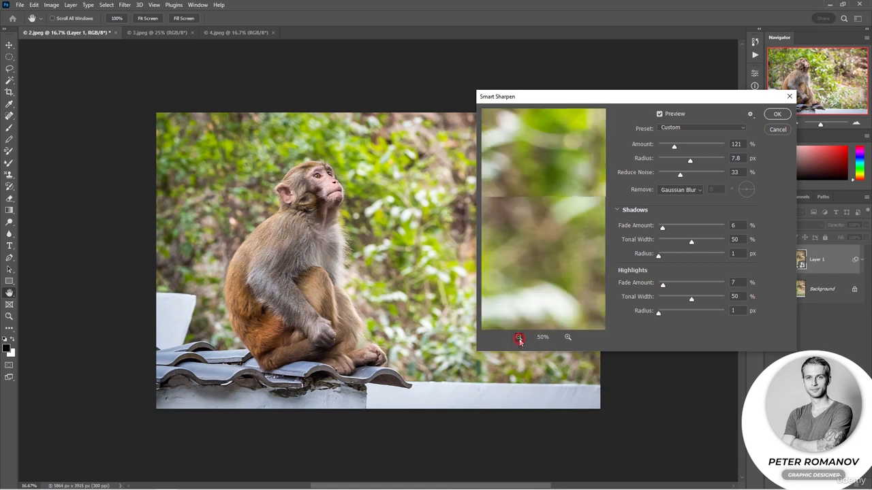
left_click(519, 338)
left_click(519, 338)
left_click(519, 338)
left_click(519, 338)
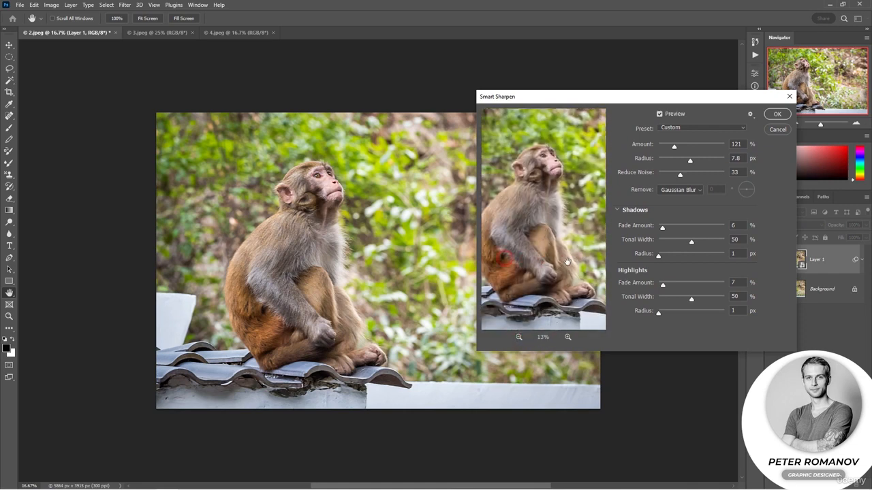
left_click(569, 337)
left_click(568, 338)
left_click(568, 338)
left_click(568, 338)
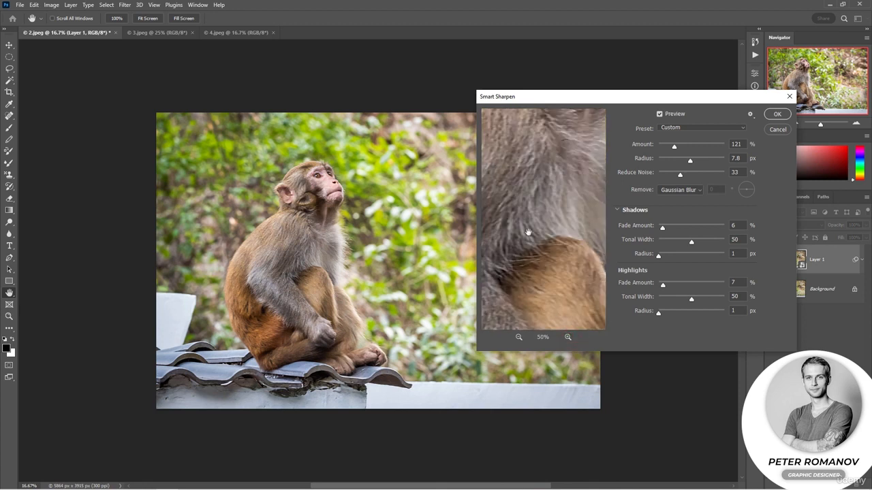
left_click_drag(527, 232, 596, 282)
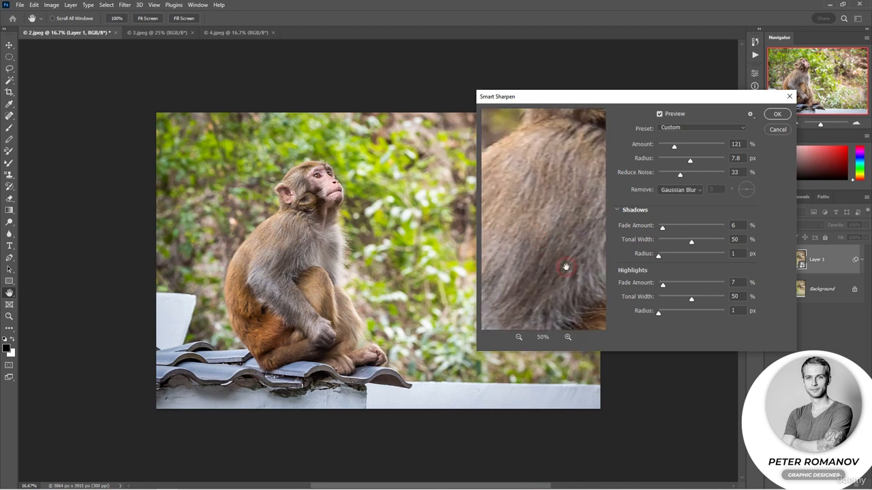
left_click(566, 267)
left_click_drag(572, 241, 558, 252)
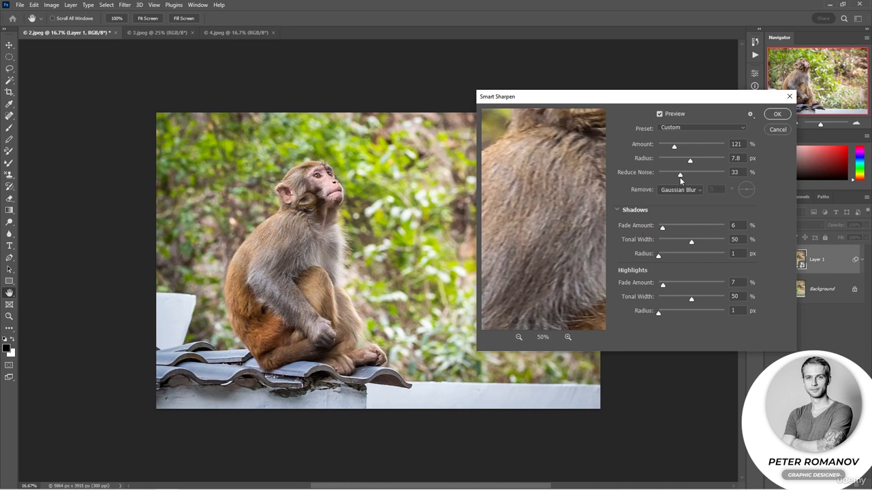
Step: Set the Remove mode to Motion Blur
left_click(691, 128)
left_click(690, 128)
left_click(696, 191)
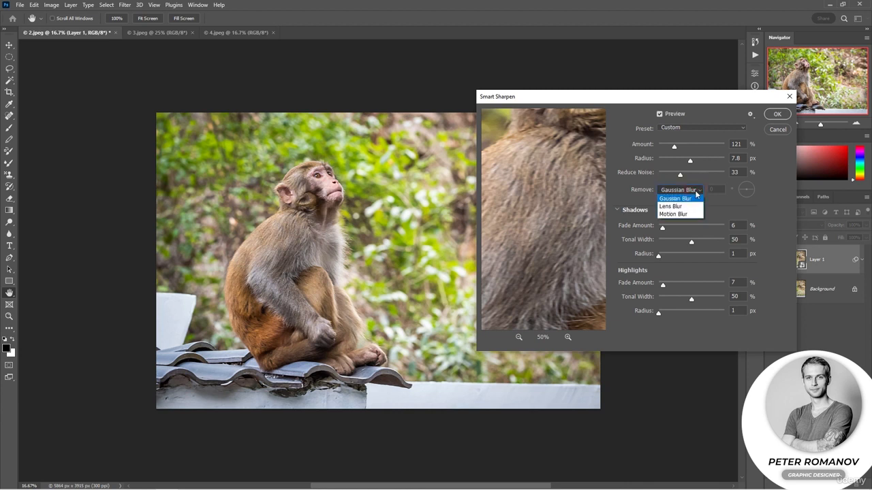
left_click(669, 214)
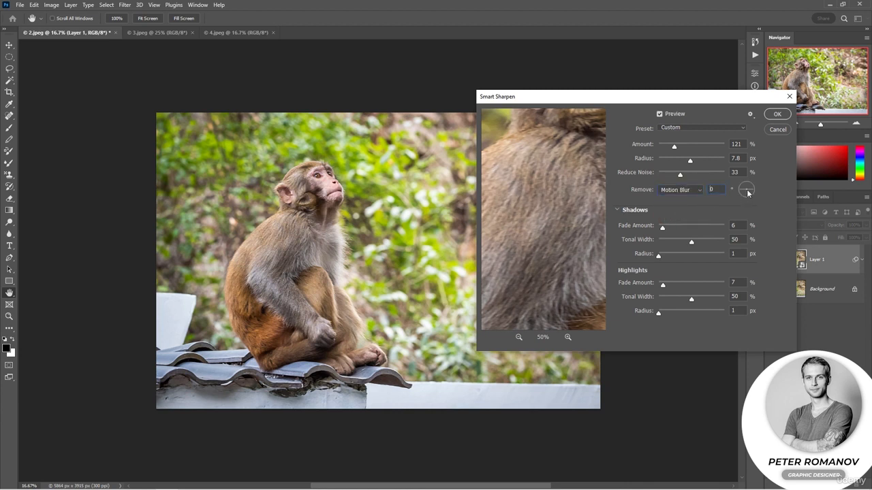
Step: Set the Motion Blur angle to 40°, Amount to 214% and Radius to 2.7 px while checking the face
left_click_drag(578, 208, 566, 242)
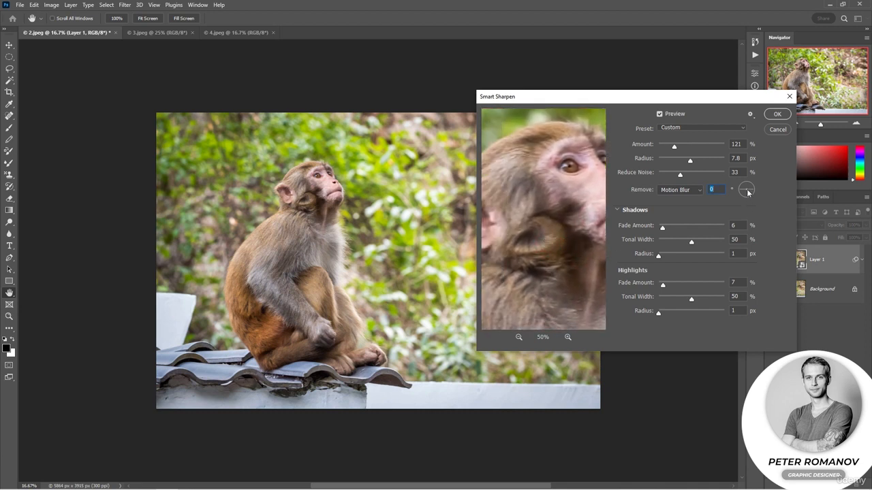
mouse_move(752, 194)
left_mouse_down()
mouse_move(747, 182)
mouse_move(737, 193)
mouse_move(745, 189)
left_mouse_up()
mouse_move(748, 186)
left_mouse_down()
mouse_move(746, 198)
mouse_move(739, 191)
mouse_move(753, 192)
mouse_move(743, 194)
mouse_move(747, 201)
left_mouse_up()
left_click(537, 197)
left_click(572, 199)
left_click_drag(588, 218, 562, 242)
mouse_move(674, 147)
left_mouse_down()
mouse_move(690, 147)
mouse_move(701, 161)
mouse_move(686, 161)
mouse_move(696, 164)
mouse_move(678, 160)
mouse_move(680, 147)
mouse_move(690, 148)
left_mouse_up()
left_click_drag(746, 195, 752, 186)
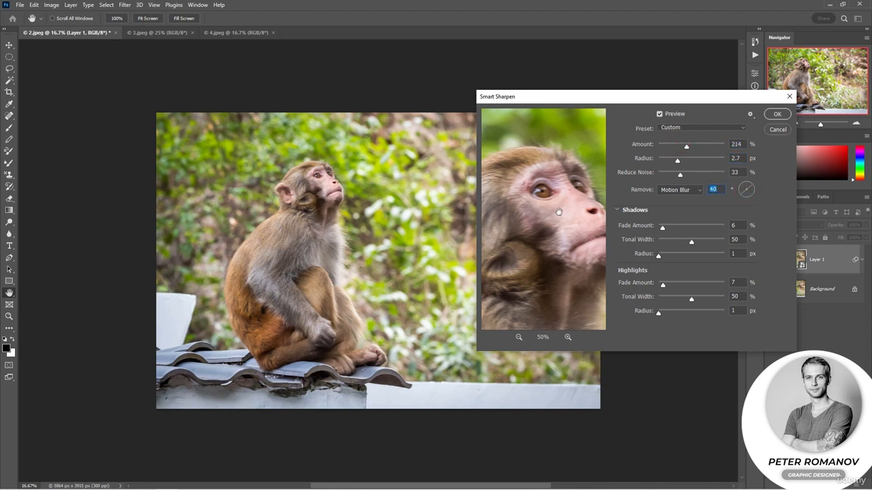
Step: Compare the face preview with the dialog's preview switched off and on
left_click_drag(557, 210, 572, 194)
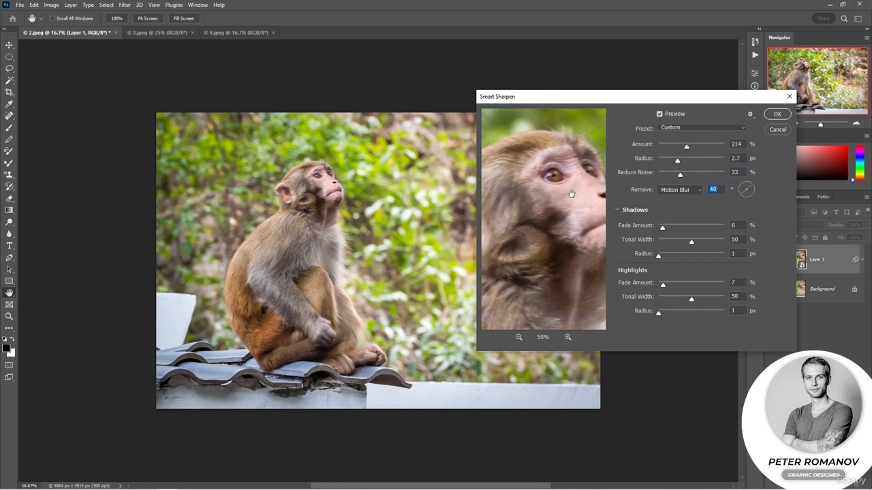
left_click(660, 113)
left_click(660, 114)
left_click_drag(546, 271, 576, 204)
left_click_drag(519, 246, 576, 239)
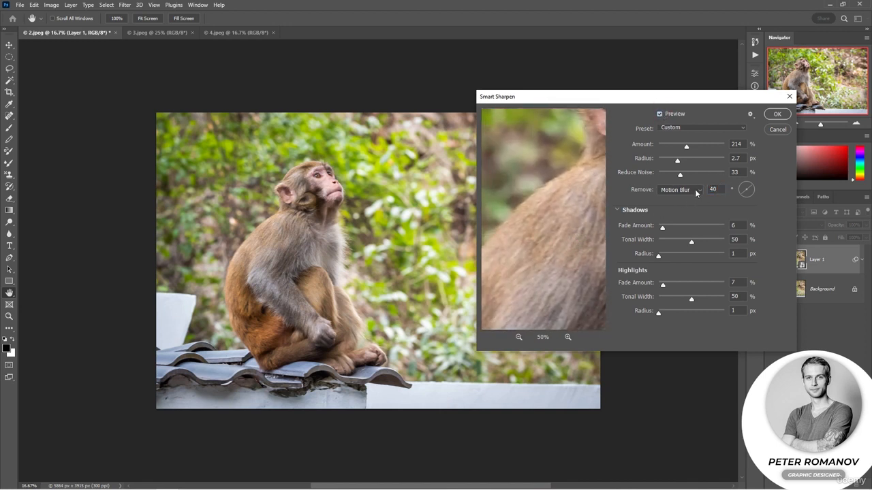
Step: Try a 75° blur angle with Amount 328% and Radius 11.8 px
left_click(746, 188)
left_click(748, 196)
left_click_drag(572, 225, 494, 273)
mouse_move(687, 148)
left_mouse_down()
mouse_move(701, 146)
mouse_move(690, 161)
mouse_move(696, 161)
left_mouse_up()
left_click_drag(599, 246, 562, 246)
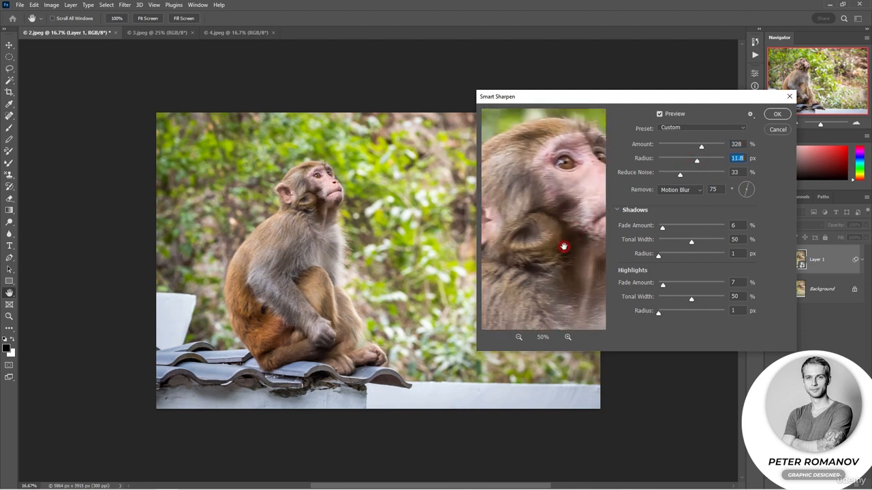
Step: Set the blur angle to 25°, Amount to 310%, Radius to 9.7 px and Reduce Noise to 43%
left_click(742, 197)
left_click_drag(740, 196, 742, 196)
left_click_drag(698, 157, 686, 175)
left_click_drag(563, 192, 526, 214)
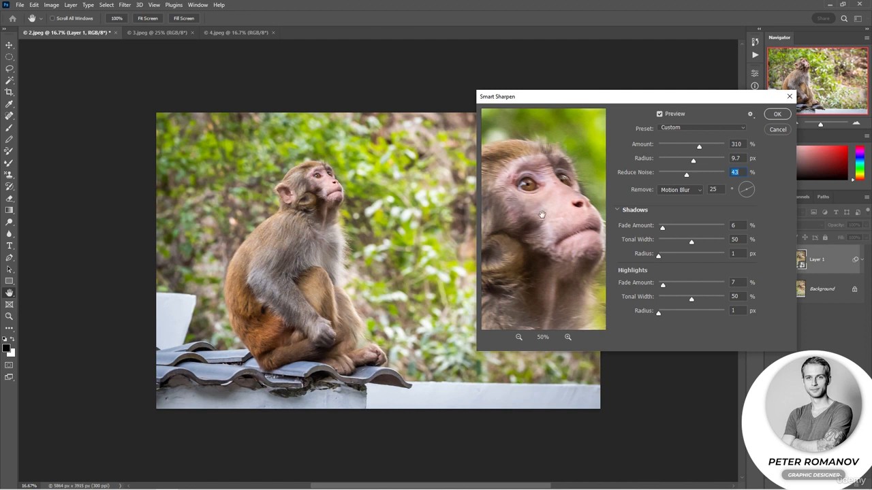
Step: Set Shadows Fade Amount to 23% and Highlights Fade Amount to 12%
left_click_drag(662, 230, 676, 232)
left_click_drag(662, 287, 666, 285)
left_click_drag(590, 214, 568, 216)
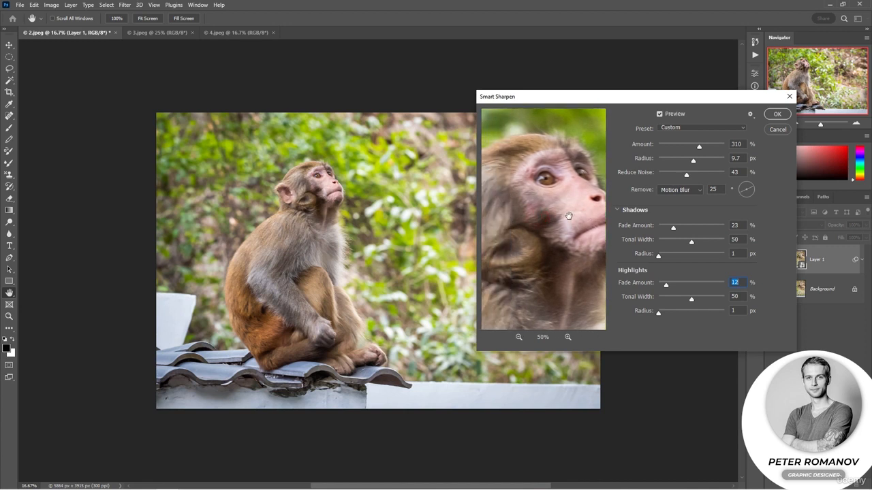
Step: Set the blur angle to 21° and Highlights Fade Amount to 0%, then apply Smart Sharpen
left_click(742, 194)
left_click_drag(741, 193, 741, 195)
mouse_move(598, 255)
left_mouse_down()
mouse_move(579, 255)
mouse_move(588, 257)
left_mouse_up()
mouse_move(666, 284)
left_mouse_down()
mouse_move(716, 286)
mouse_move(658, 286)
left_mouse_up()
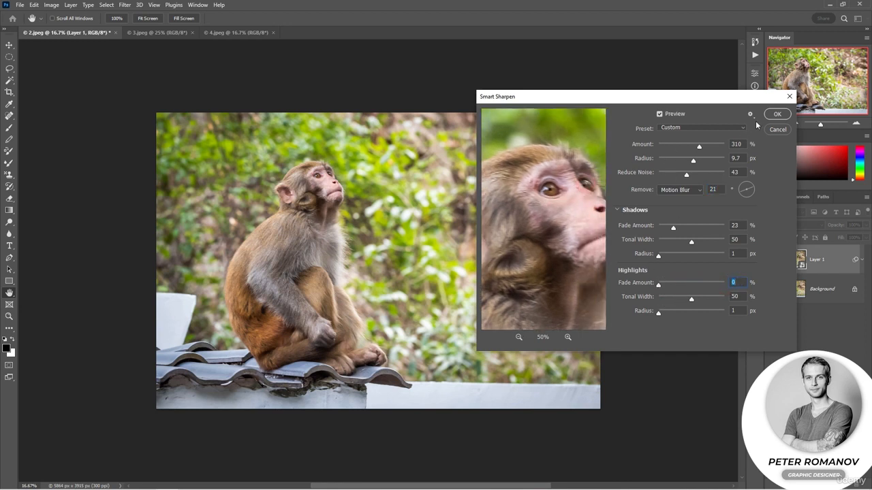
left_click(777, 114)
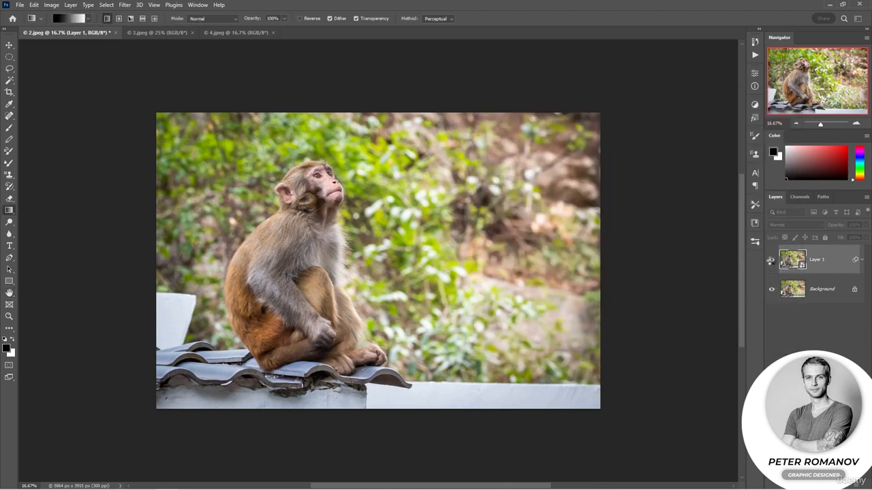
Step: Zoom in and compare the monkey photo with its smart filters hidden and shown
left_click(855, 124)
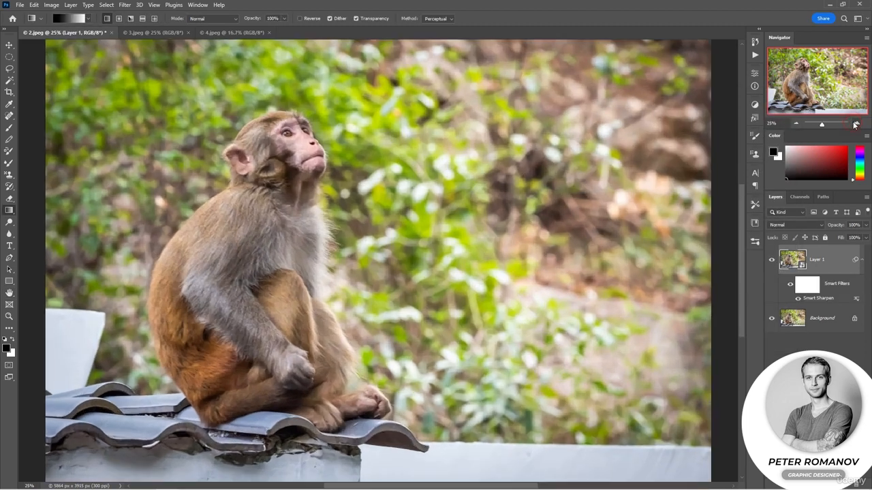
left_click(855, 124)
left_click_drag(810, 82, 781, 78)
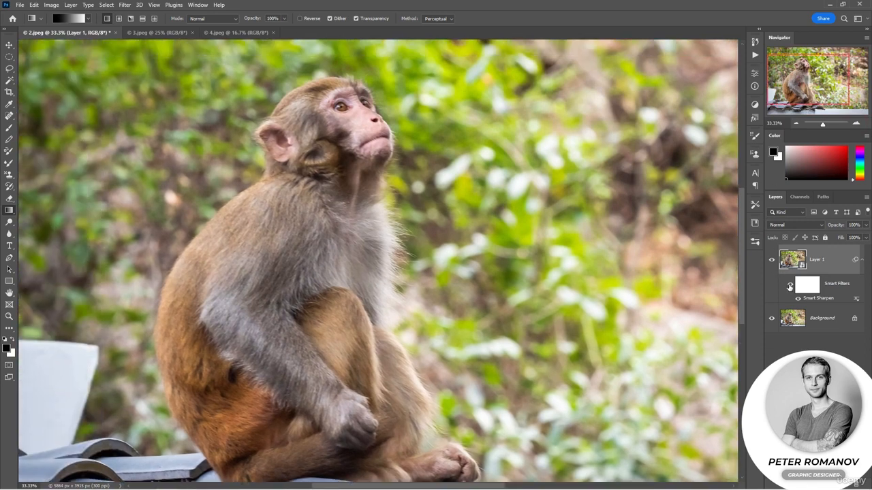
left_click(789, 286)
left_click(789, 287)
left_click(789, 286)
left_click(789, 286)
key("ctrl+minus")
Step: In 3.jpeg, duplicate the background layer and convert the copy to a smart object
left_click(151, 35)
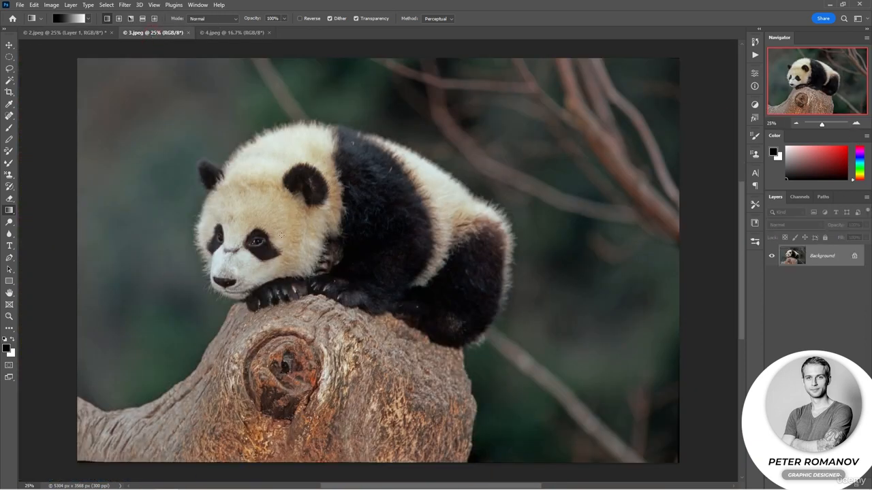
key("ctrl+j")
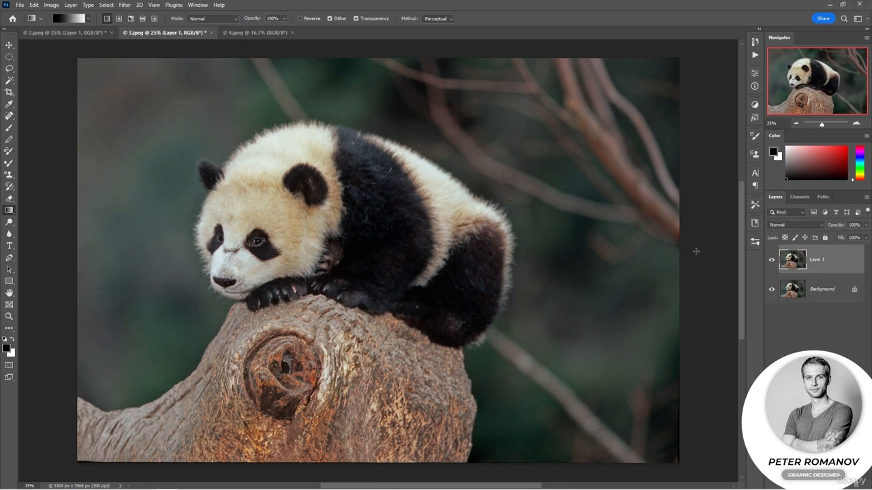
right_click(838, 270)
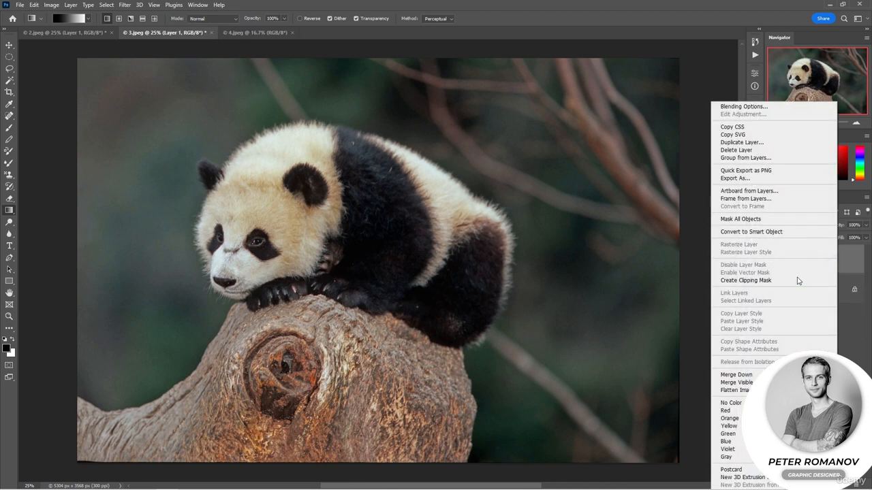
left_click(775, 230)
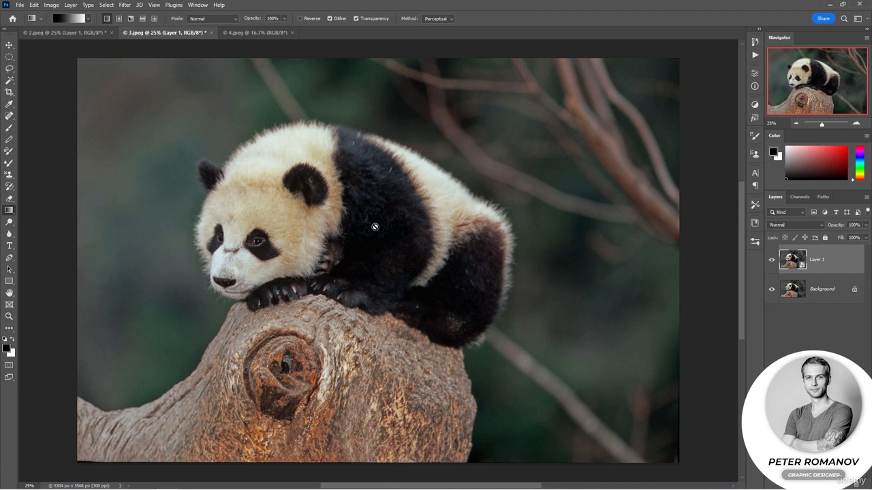
Step: Apply the High Pass filter with a 10 px radius to the panda's smart object layer
left_click(125, 5)
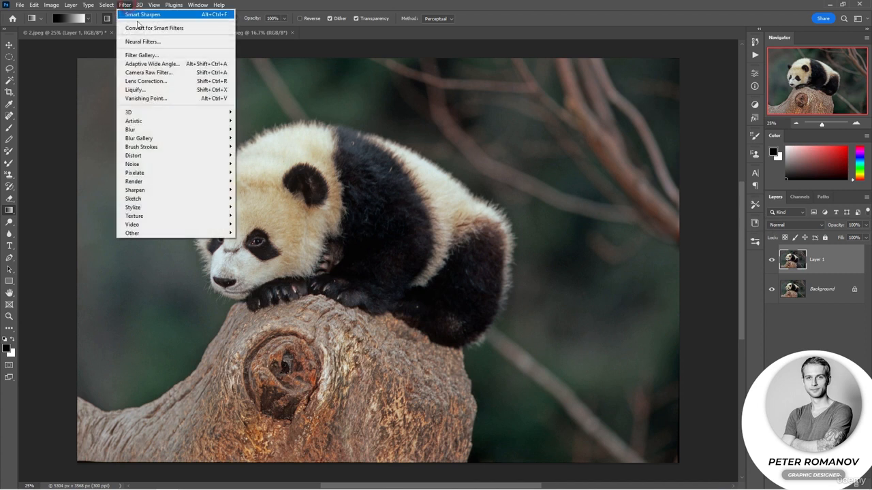
mouse_move(225, 233)
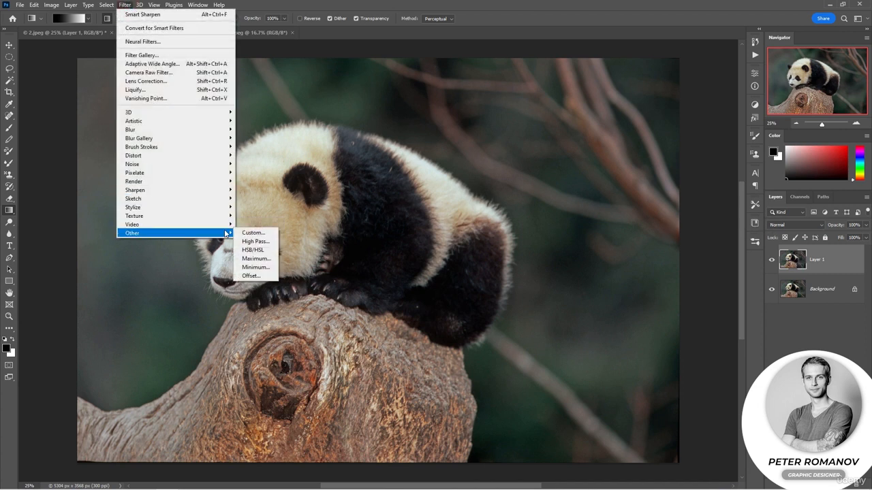
left_click(257, 242)
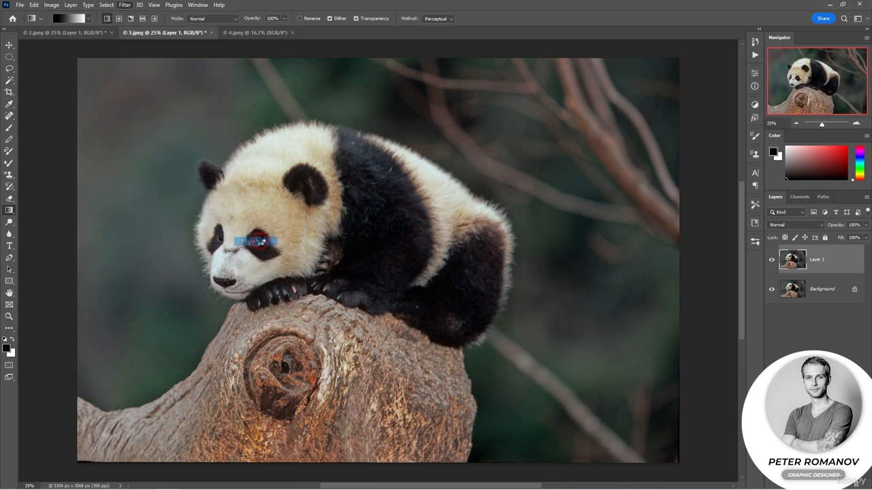
left_click_drag(405, 107, 569, 109)
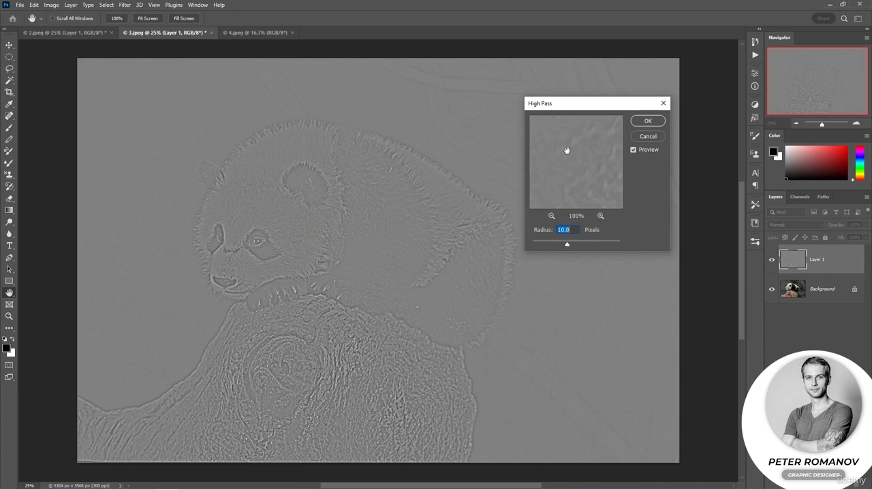
mouse_move(568, 248)
left_mouse_down()
mouse_move(621, 245)
mouse_move(553, 247)
mouse_move(568, 247)
left_mouse_up()
left_click(646, 123)
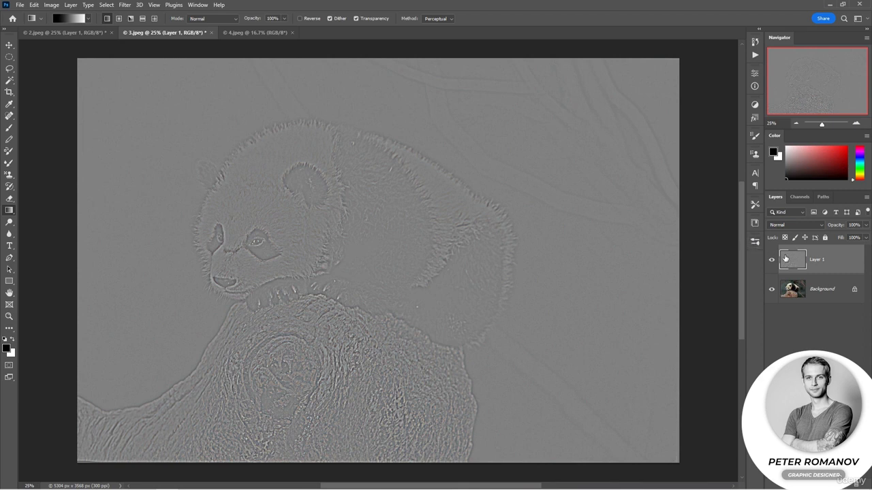
Step: Set the panda's high-pass layer blend mode to Overlay
left_click(784, 229)
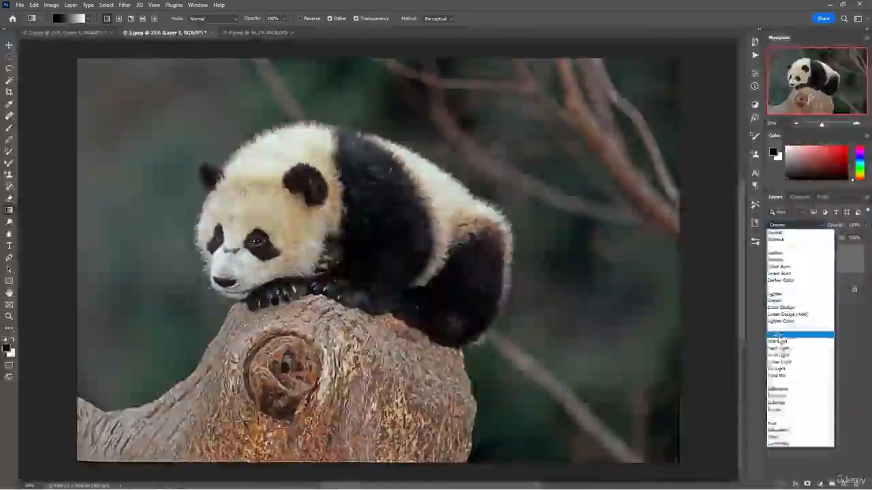
left_click(778, 338)
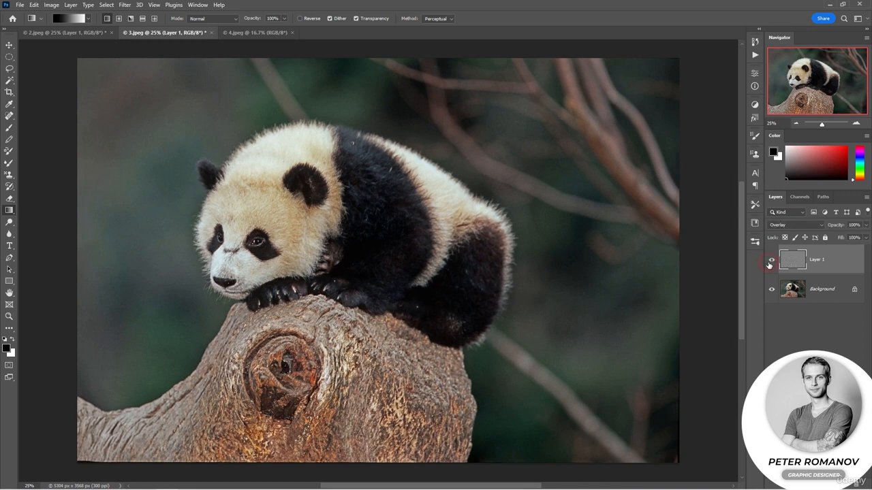
Step: Zoom in to compare the panda with the high-pass layer hidden and shown, and set its opacity to 75%
left_click(856, 124)
left_click(856, 124)
left_click(771, 261)
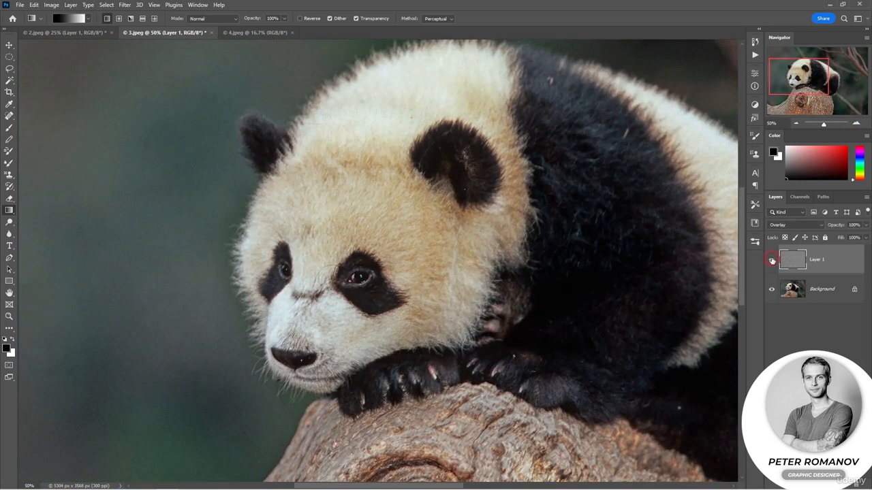
left_click(771, 260)
left_click(797, 123)
left_click(797, 124)
left_click(797, 123)
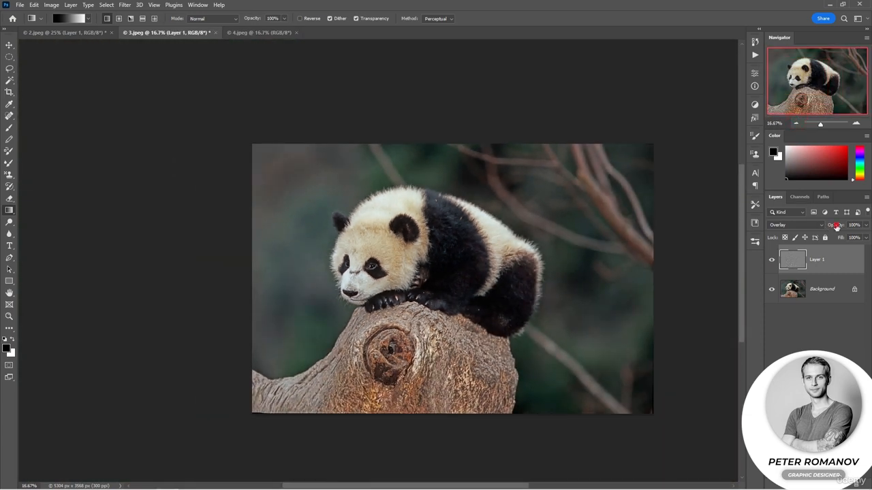
left_click(857, 123)
left_click(856, 123)
left_click(856, 123)
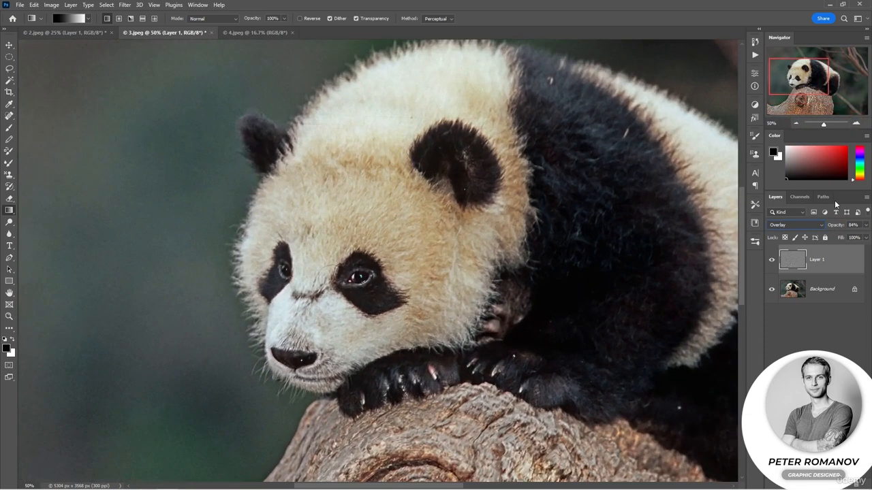
left_click_drag(836, 225, 822, 226)
Step: In 4.jpeg, duplicate the background layer and apply Emboss to the copy with angle 146°, height 10 px, amount 117%
left_click(263, 34)
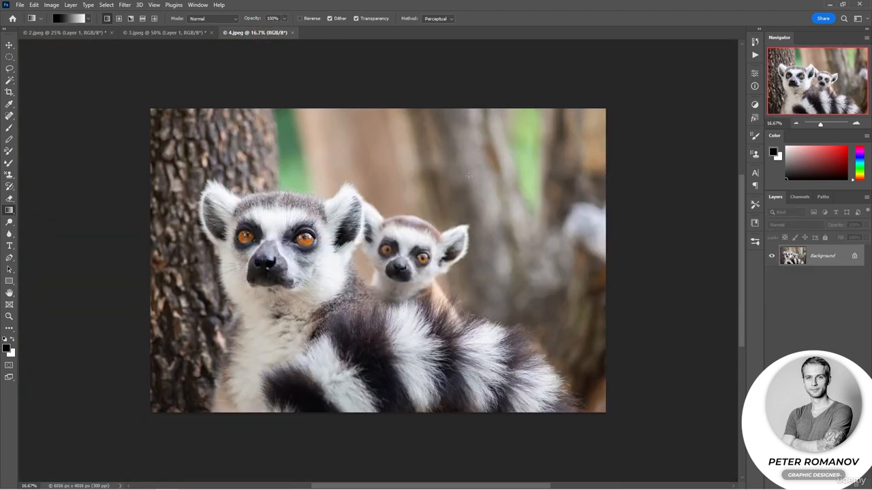
key("ctrl+j")
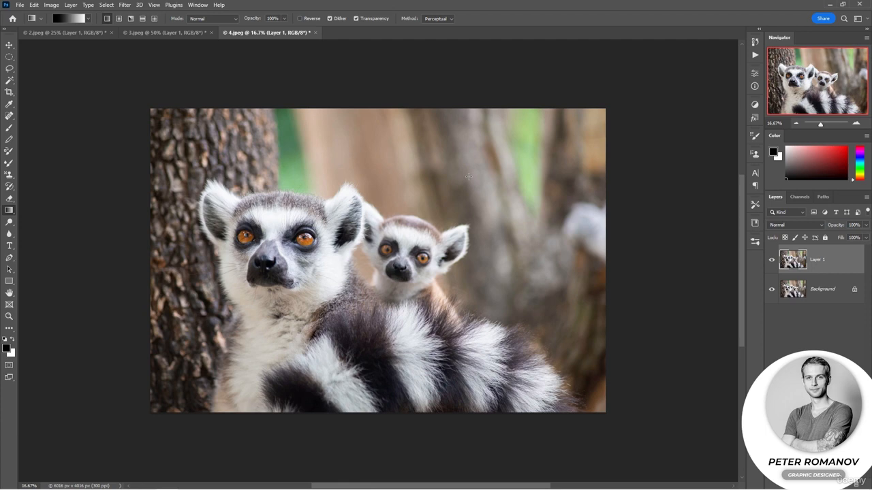
left_click(125, 4)
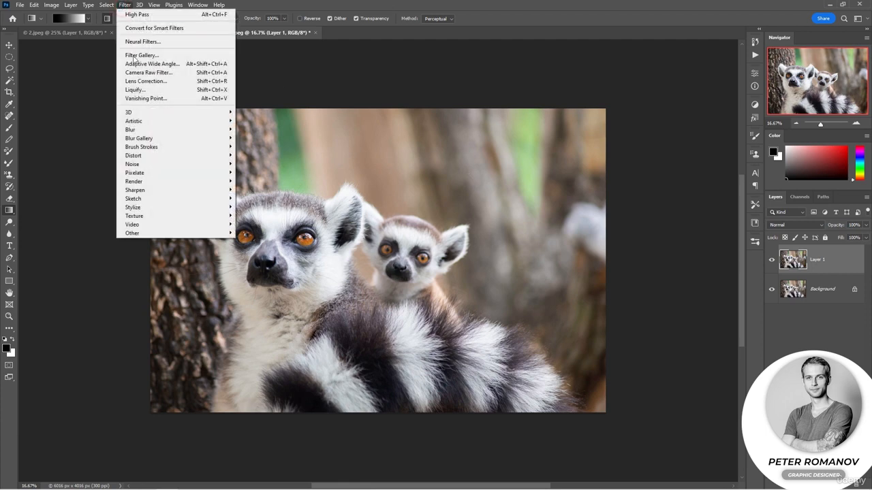
mouse_move(204, 208)
left_click(259, 216)
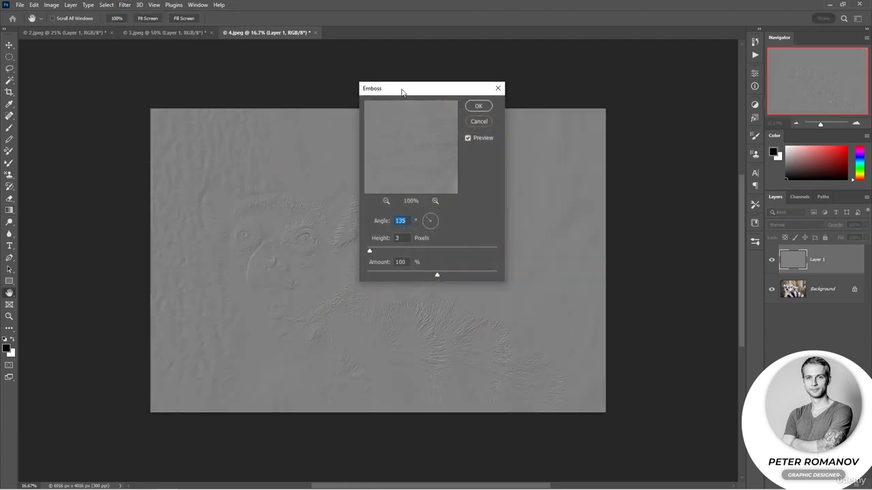
left_click_drag(403, 93, 554, 111)
left_click(584, 241)
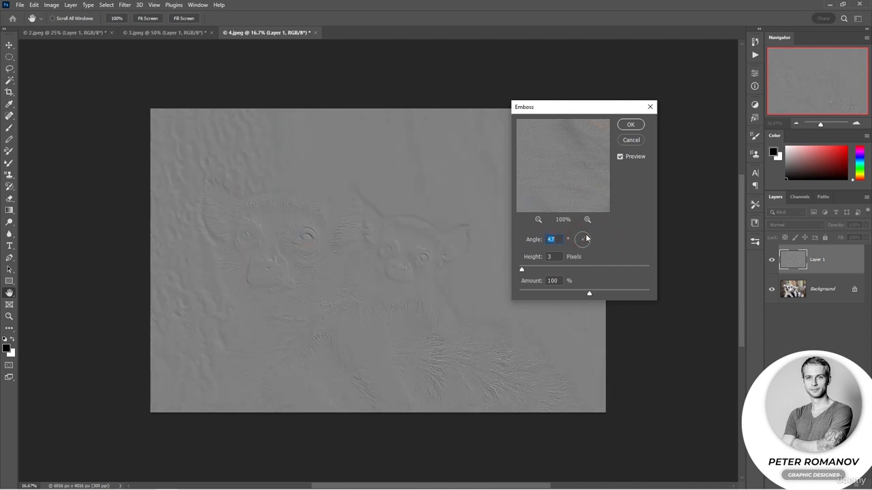
left_click_drag(587, 243, 588, 238)
left_click_drag(588, 245, 581, 238)
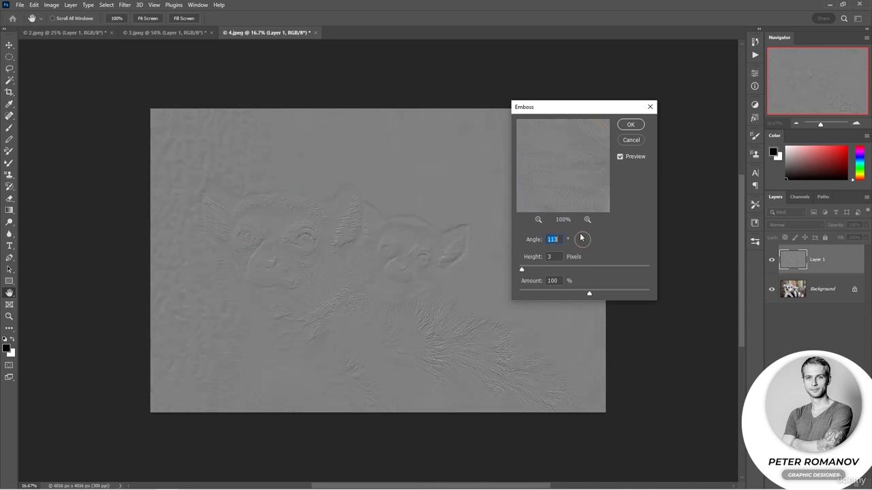
left_click_drag(527, 270, 540, 269)
mouse_move(588, 294)
left_mouse_down()
mouse_move(549, 295)
mouse_move(621, 295)
mouse_move(595, 294)
left_mouse_up()
mouse_move(540, 271)
left_mouse_down()
mouse_move(550, 272)
mouse_move(531, 273)
left_mouse_up()
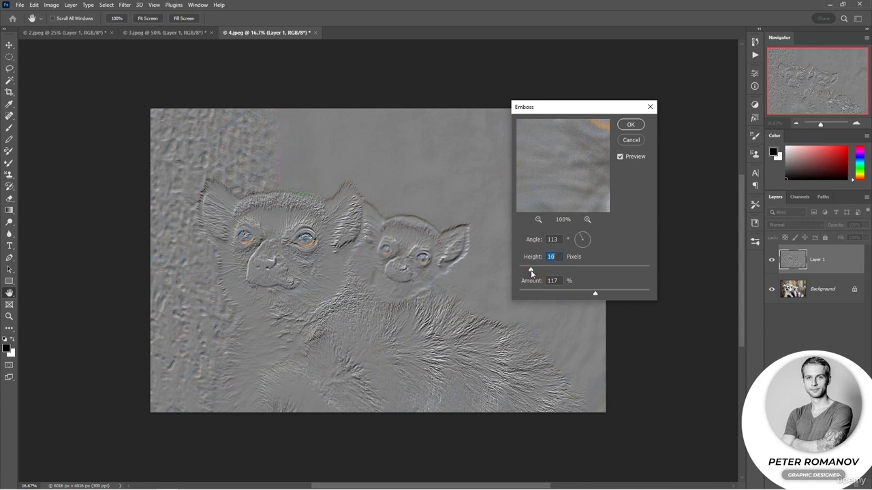
left_click(576, 239)
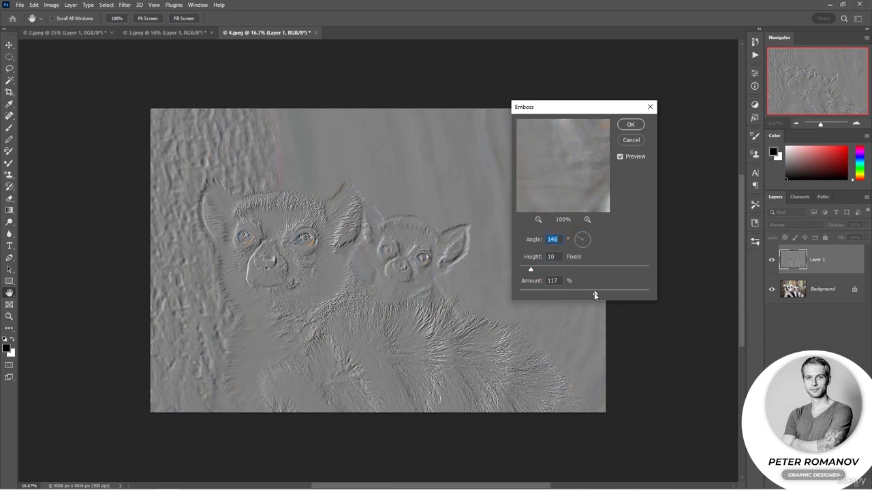
key("Return")
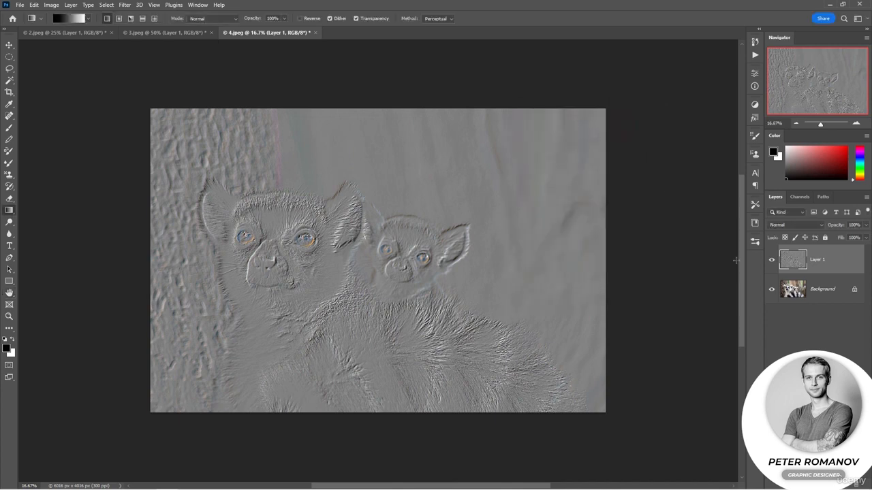
Step: Set the embossed layer's blend mode to Hard Light
left_click(791, 225)
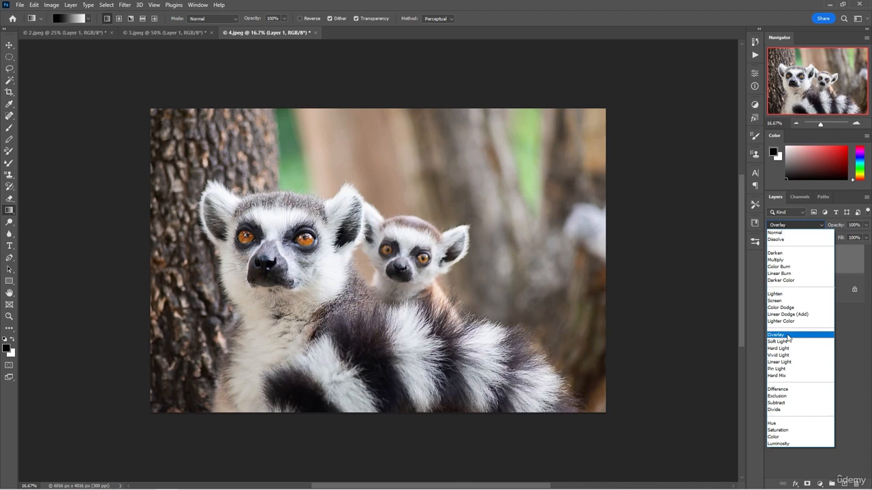
left_click(786, 334)
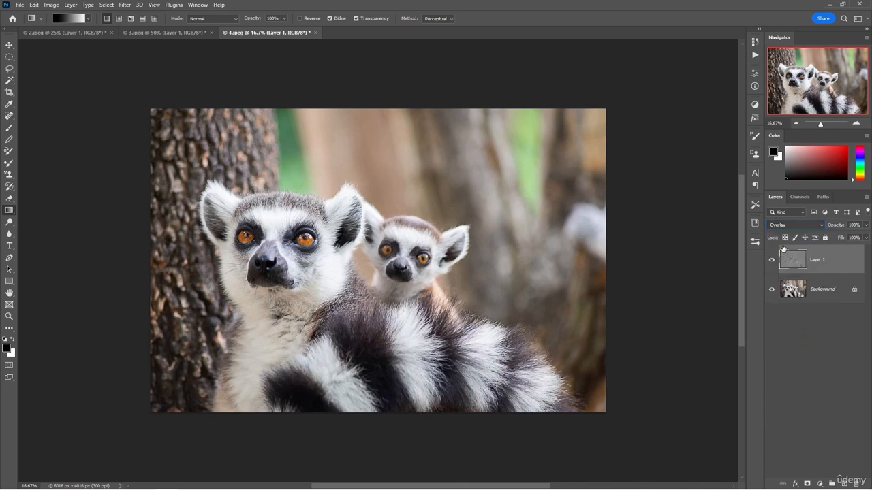
left_click(782, 225)
left_click(794, 349)
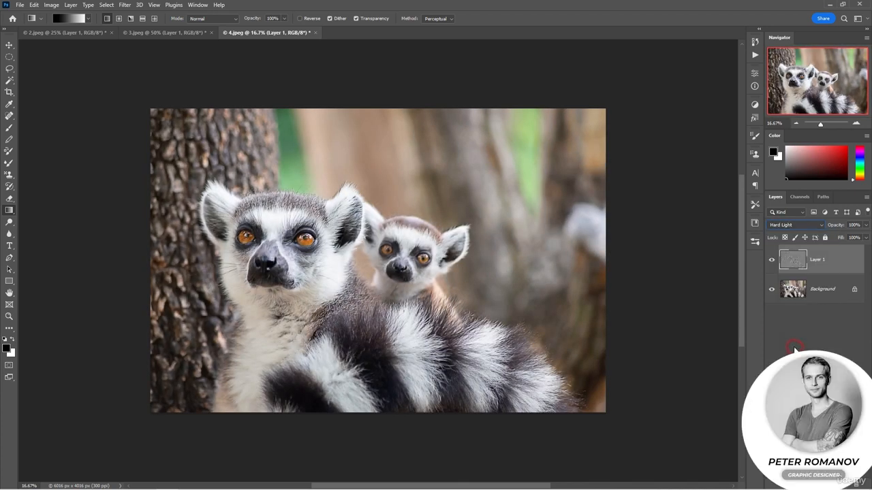
Step: Toggle the embossed layer's visibility to compare the lemurs, and set its opacity to 55%
left_click(772, 262)
left_click(771, 263)
left_click(772, 265)
left_click(773, 264)
left_click_drag(836, 225, 822, 232)
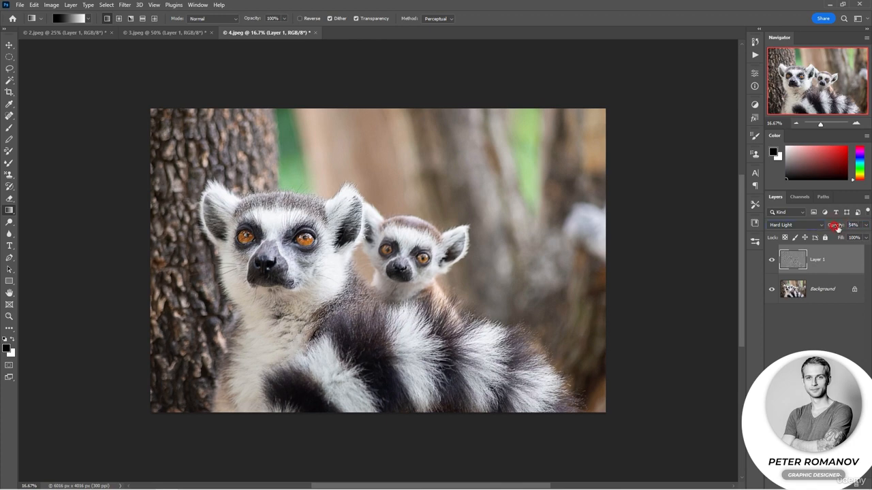
Step: Review the monkey, panda and lemur documents one after another
left_click(77, 37)
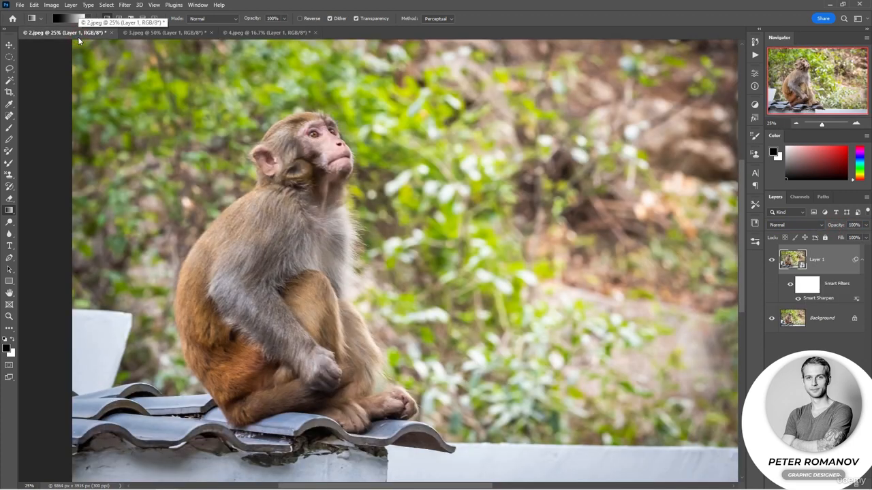
left_click(171, 36)
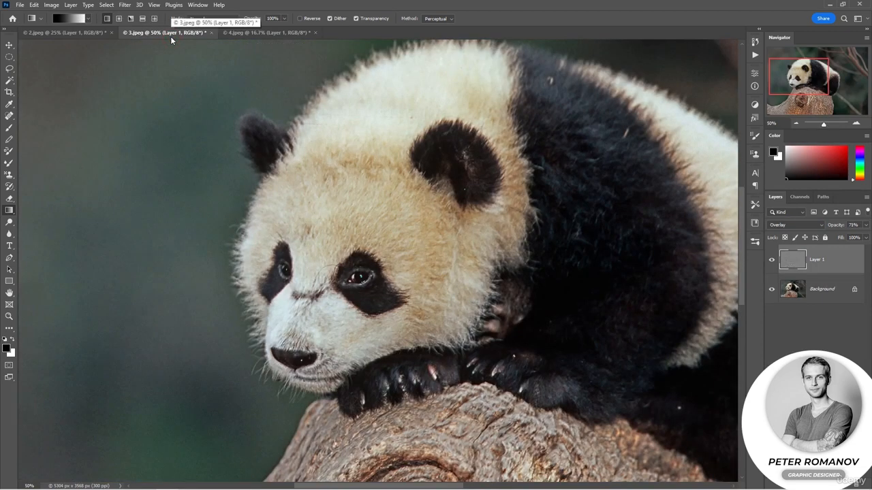
left_click(250, 35)
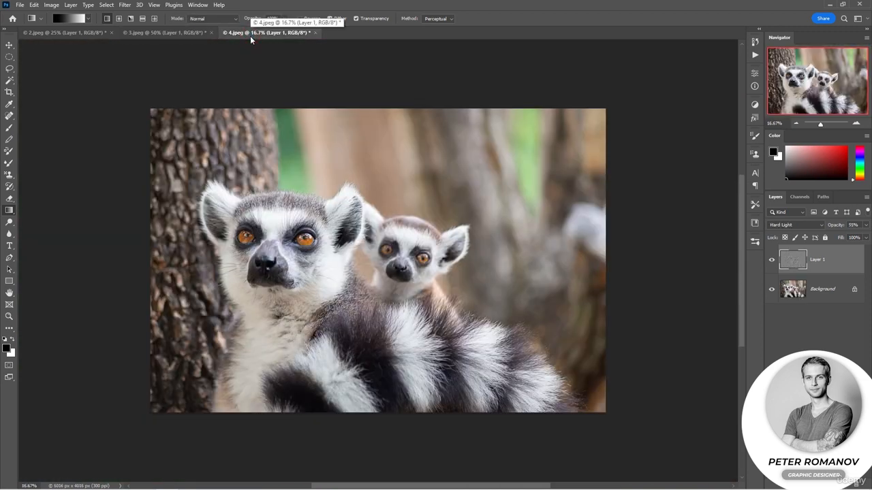